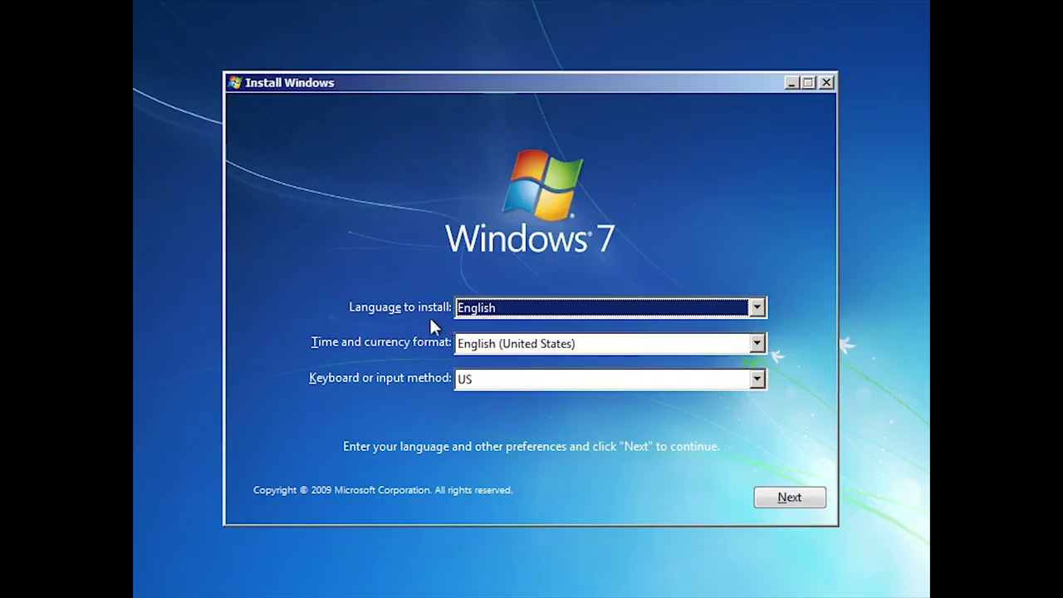
# Keep English as the language, choose English (United Kingdom) time and currency format, and keep the US keyboard.
pyautogui.click(757, 309)
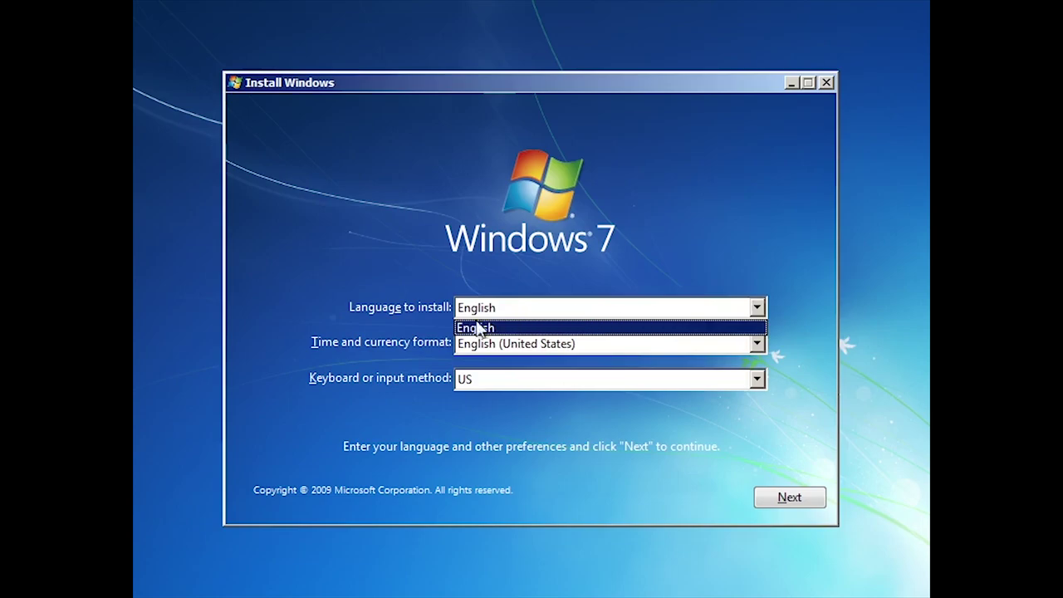
pyautogui.click(591, 328)
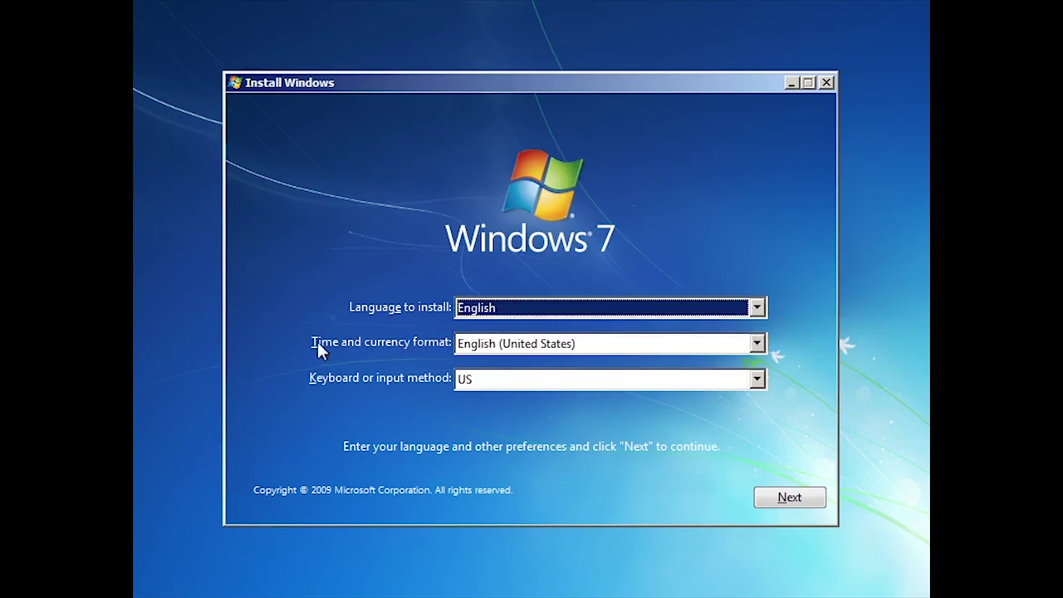
pyautogui.click(541, 351)
pyautogui.scroll(1, 573, 411)
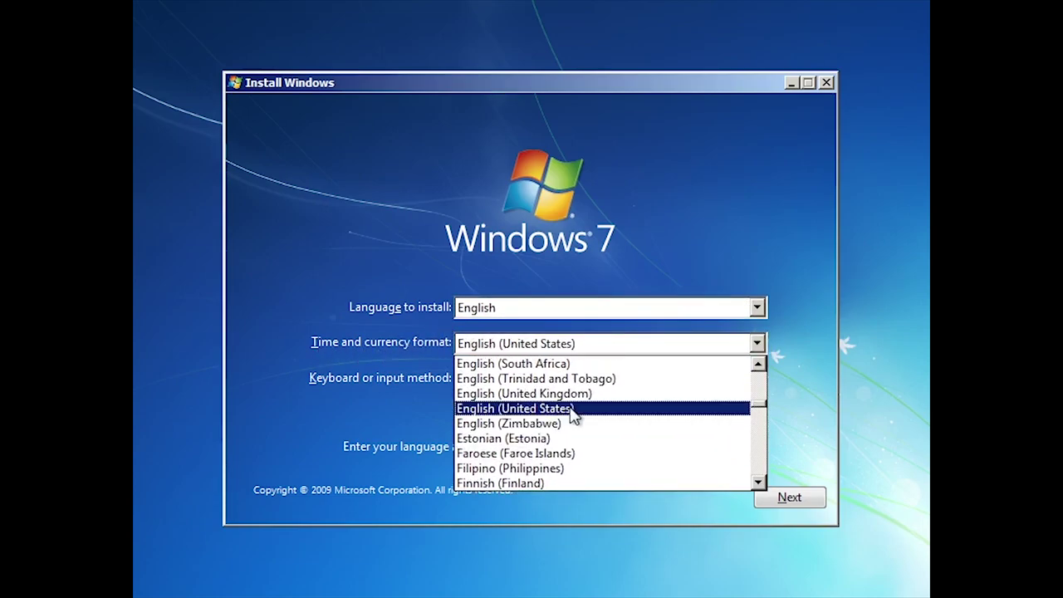
pyautogui.click(633, 398)
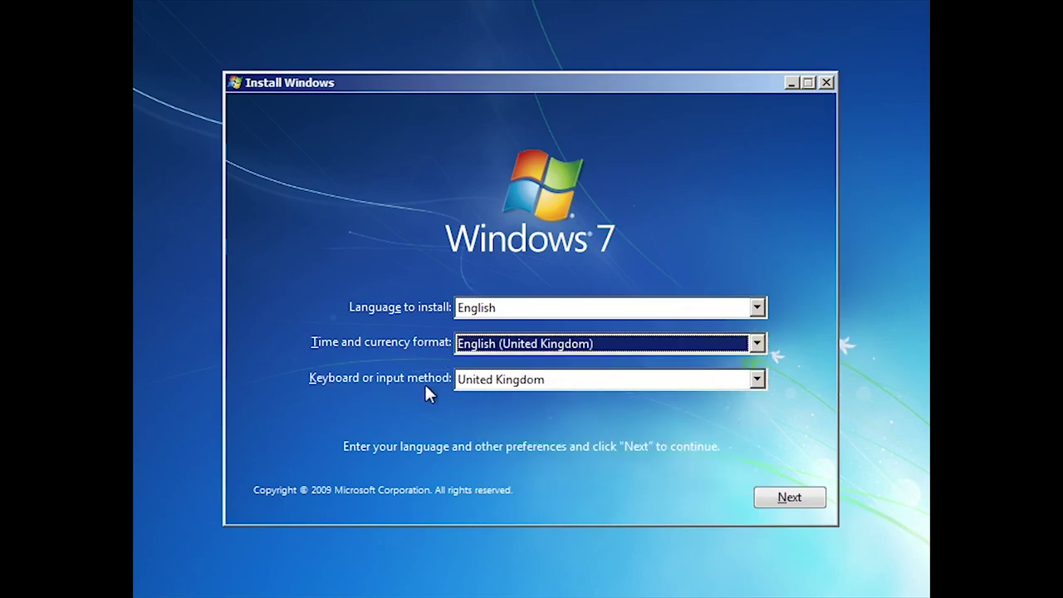
pyautogui.click(591, 379)
pyautogui.scroll(-1, 548, 436)
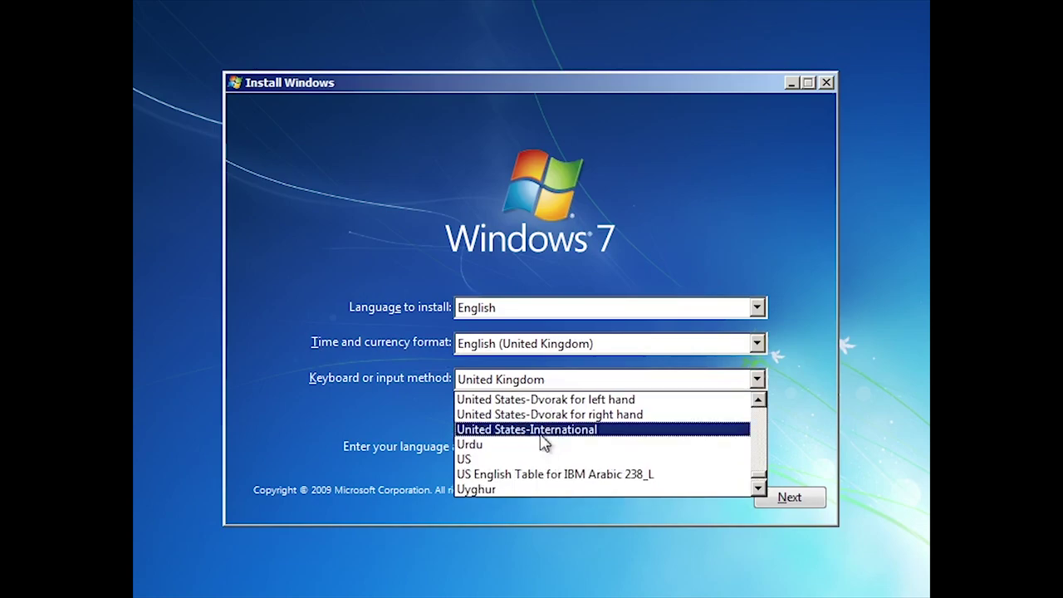
pyautogui.click(499, 461)
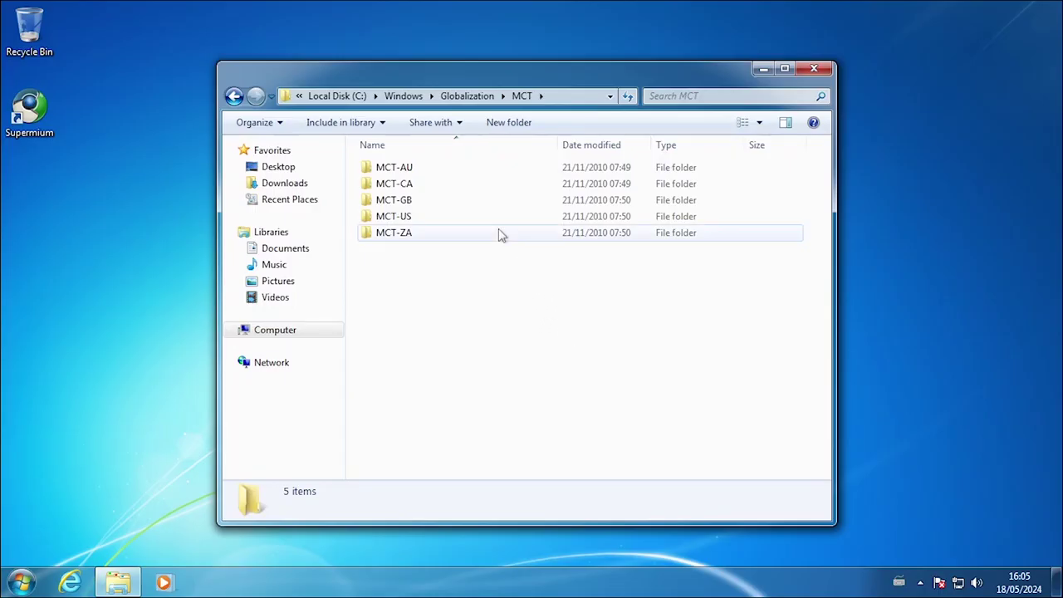
# Go into MCT-AU, then its Theme folder, and launch AU.theme.
pyautogui.doubleClick(420, 168)
pyautogui.doubleClick(445, 201)
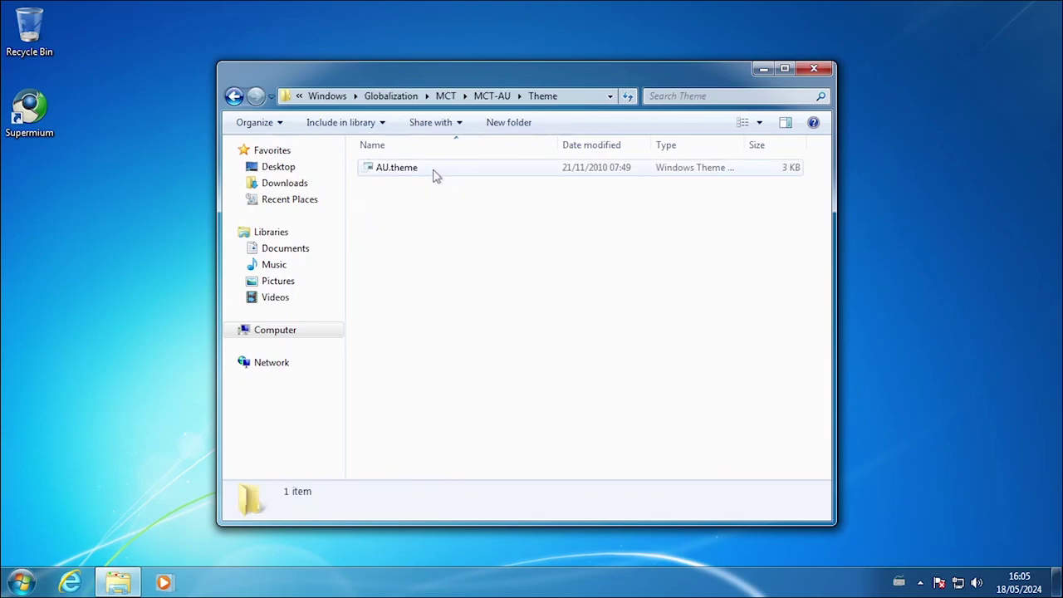
pyautogui.doubleClick(444, 172)
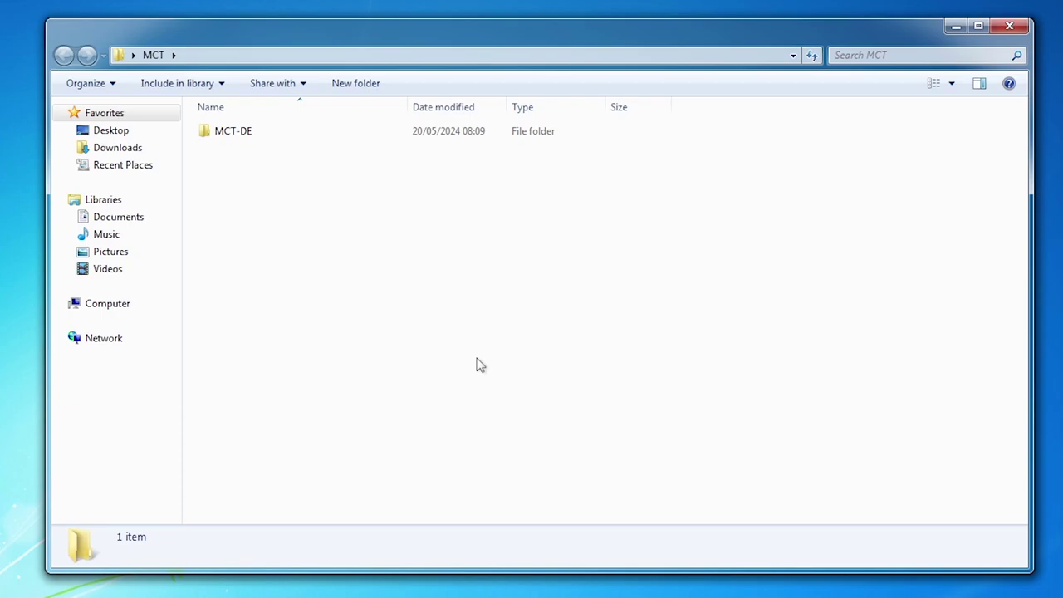
# Open the MCT-DE Germany wallpaper folder and append \desktop.ini to its path in the address bar.
pyautogui.doubleClick(279, 139)
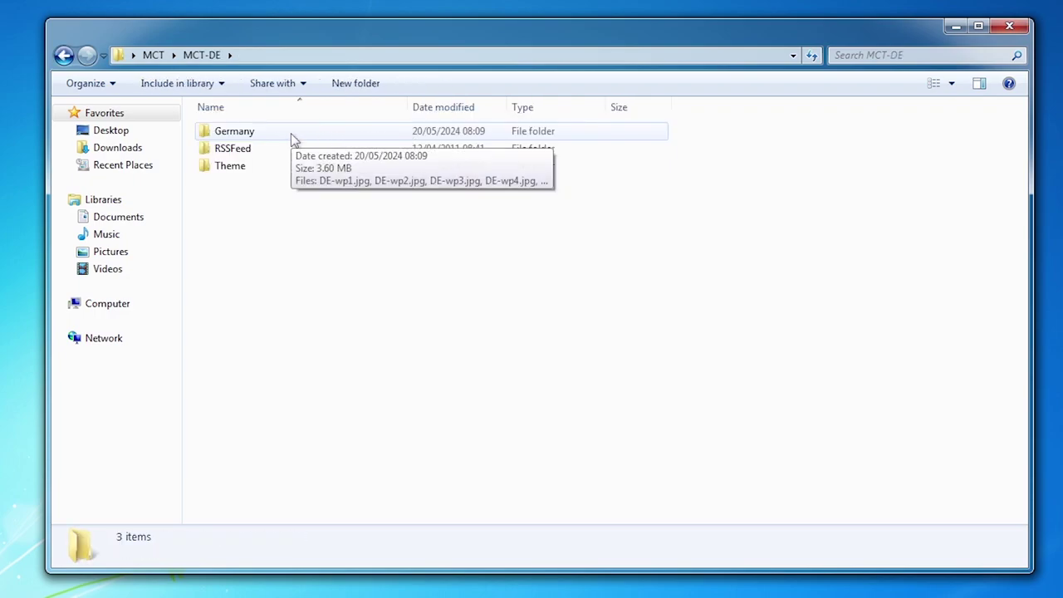
pyautogui.doubleClick(292, 133)
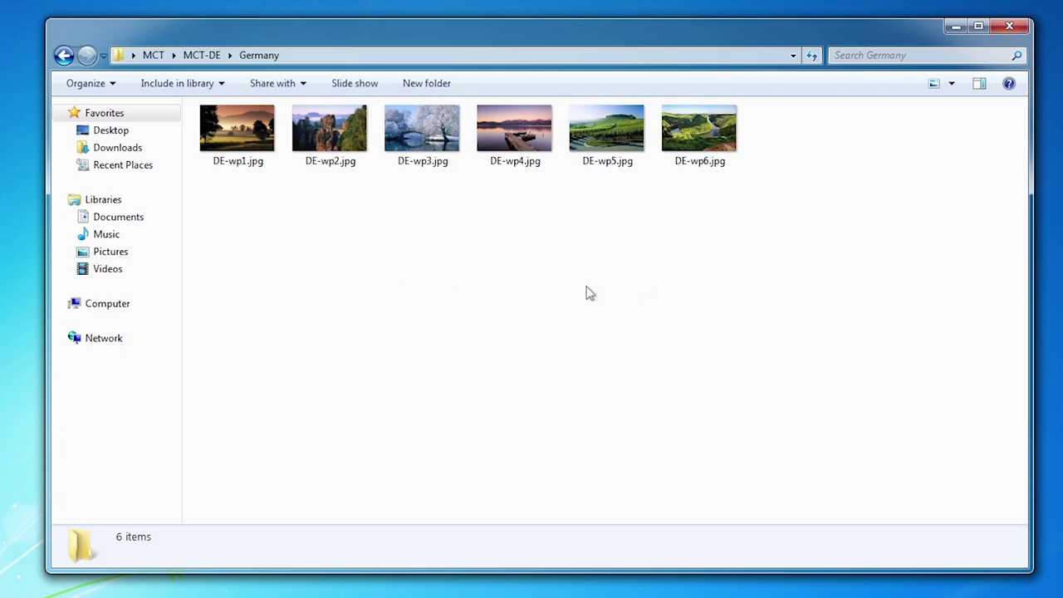
pyautogui.click(641, 58)
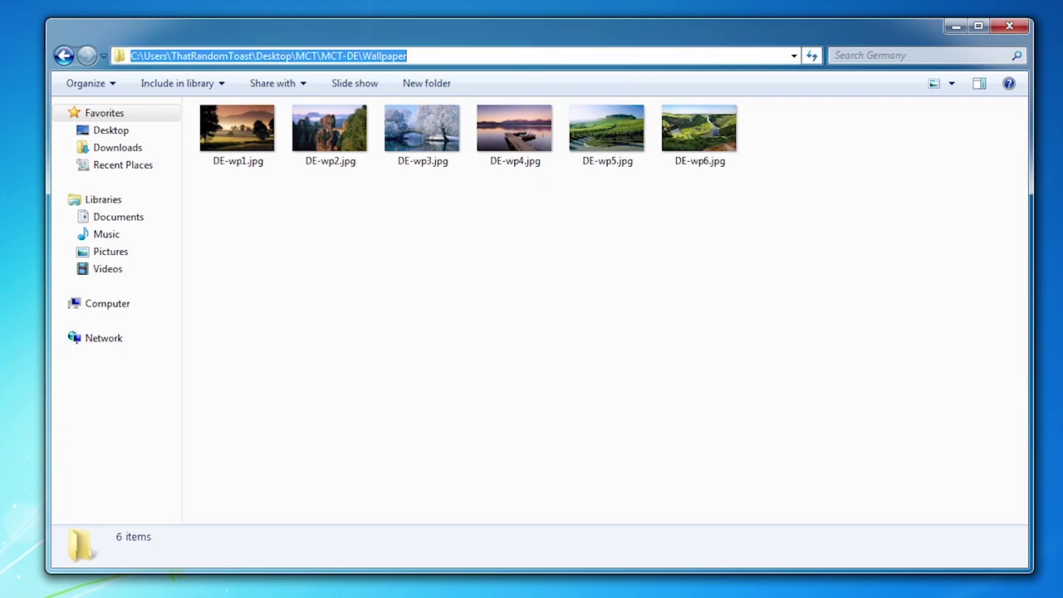
pyautogui.click(407, 56)
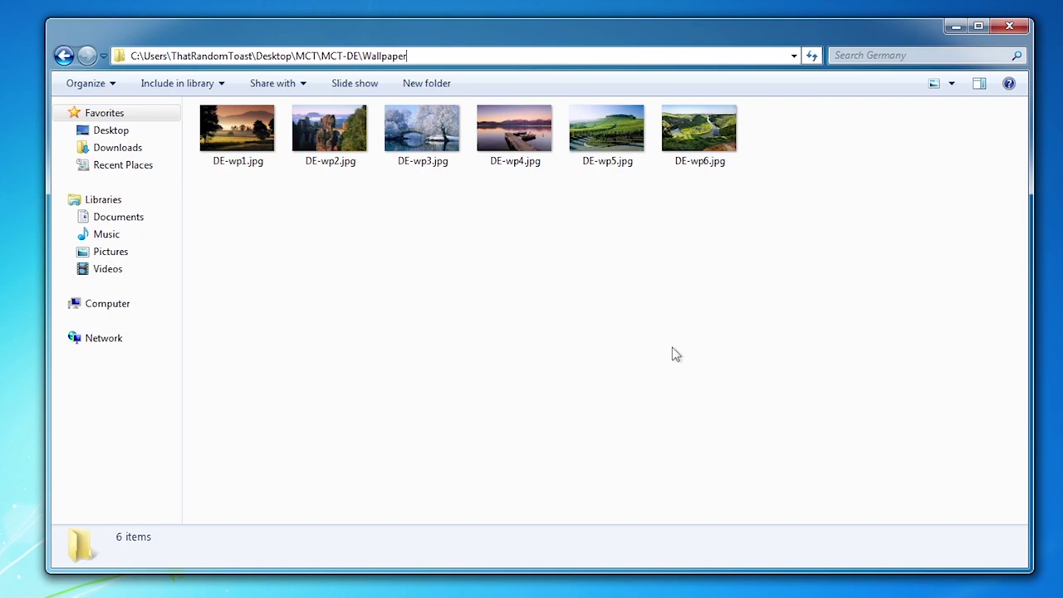
pyautogui.write('\\')
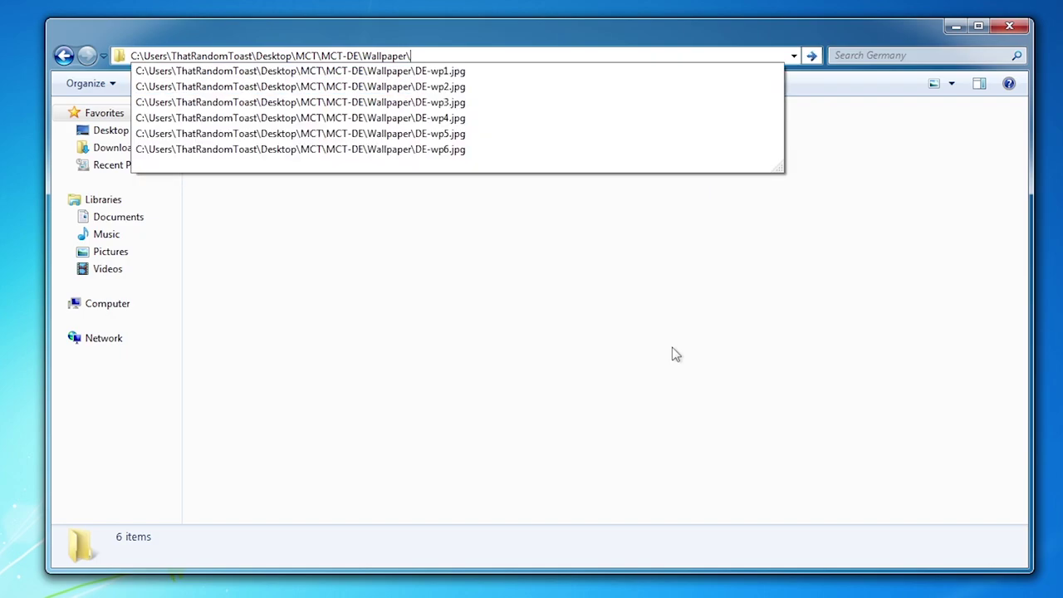
pyautogui.write('desktop.')
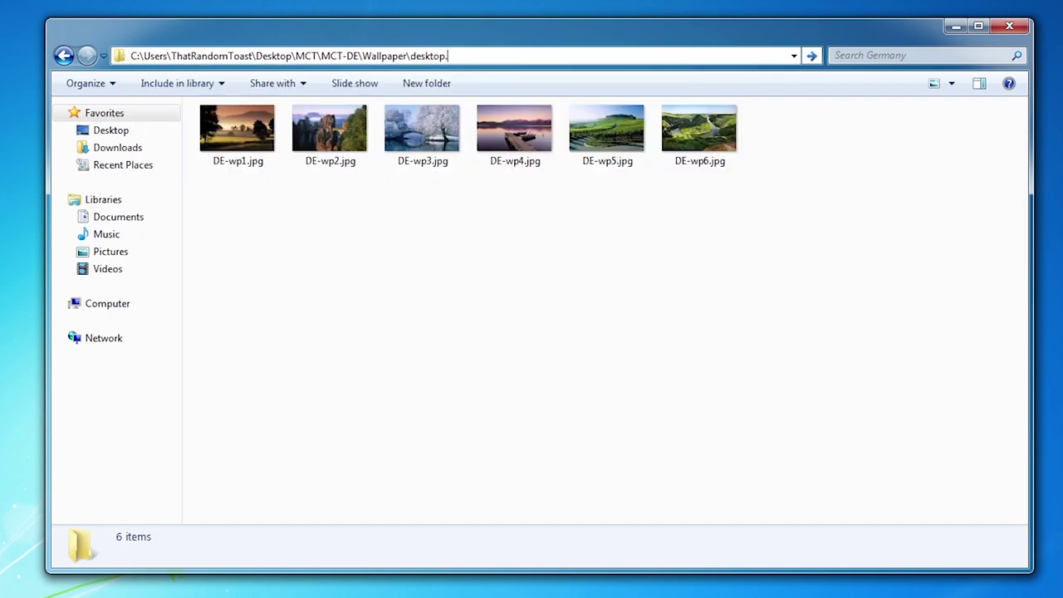
pyautogui.write('ini')
pyautogui.press('Return')
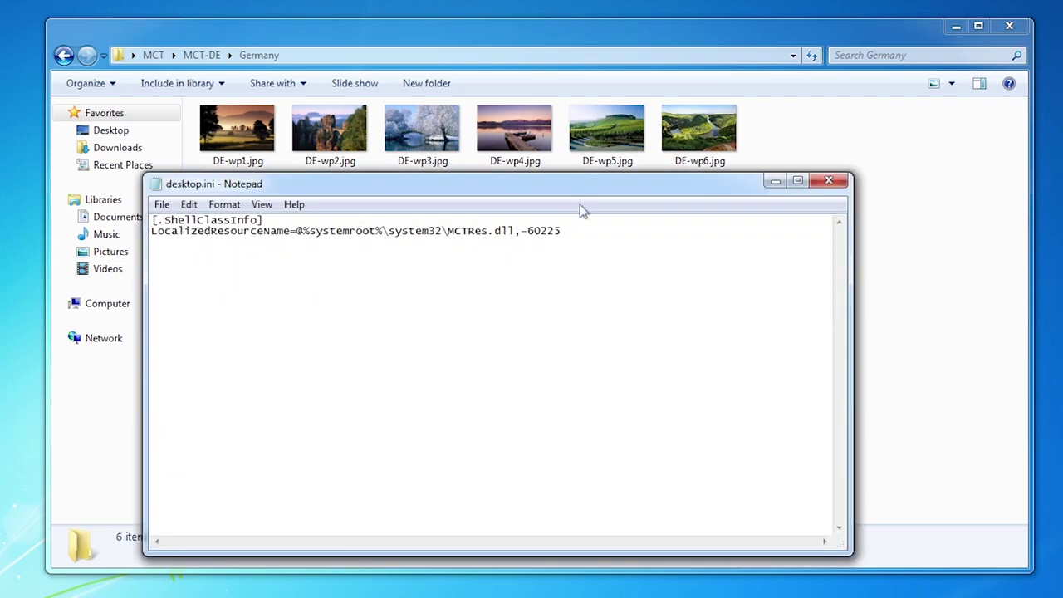
pyautogui.moveTo(593, 199); pyautogui.dragTo(621, 200)
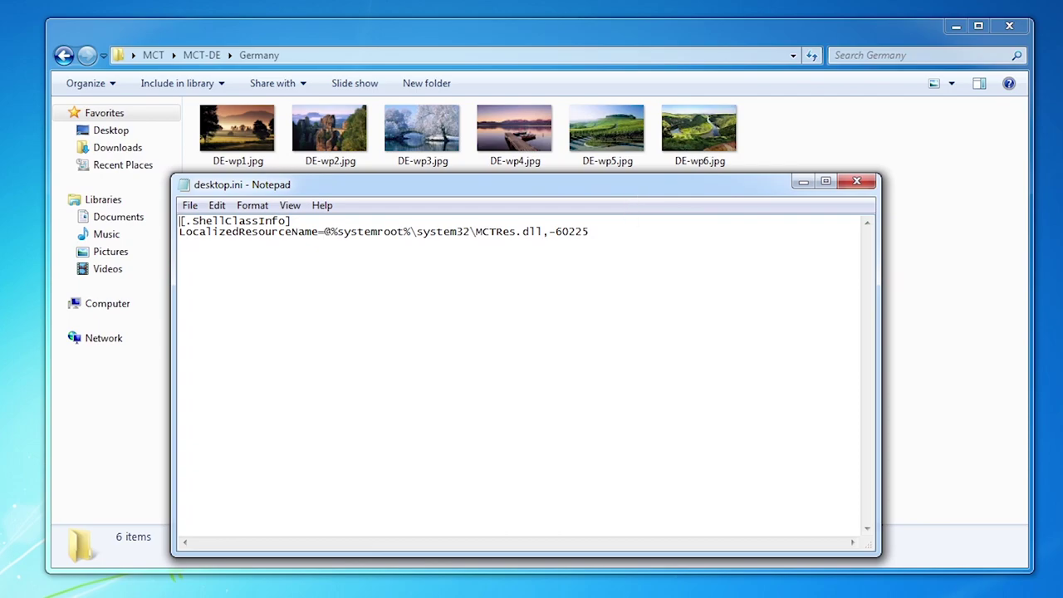
pyautogui.moveTo(589, 231); pyautogui.dragTo(324, 232)
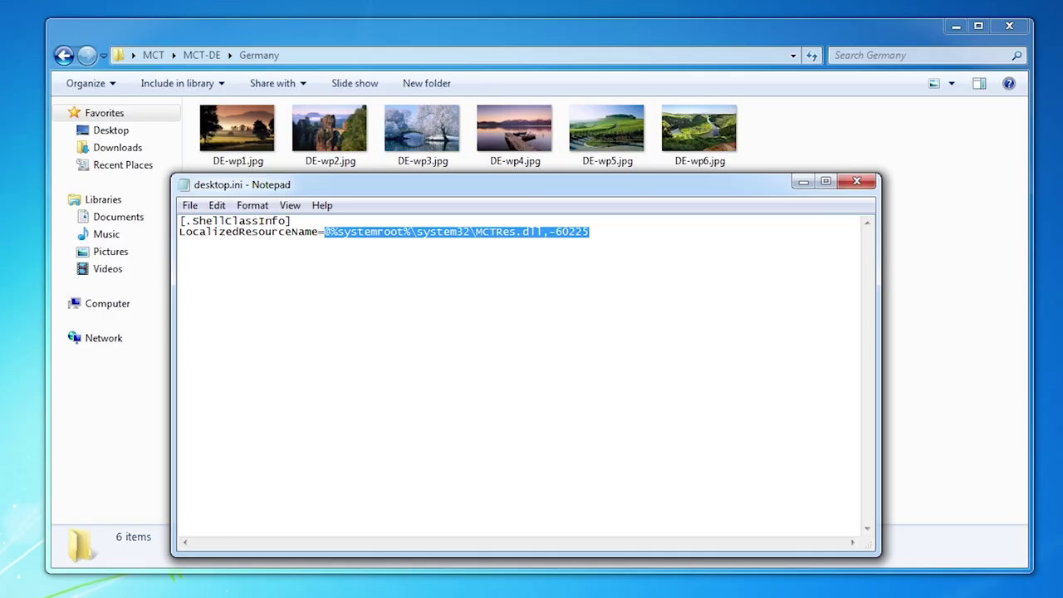
pyautogui.press('End')
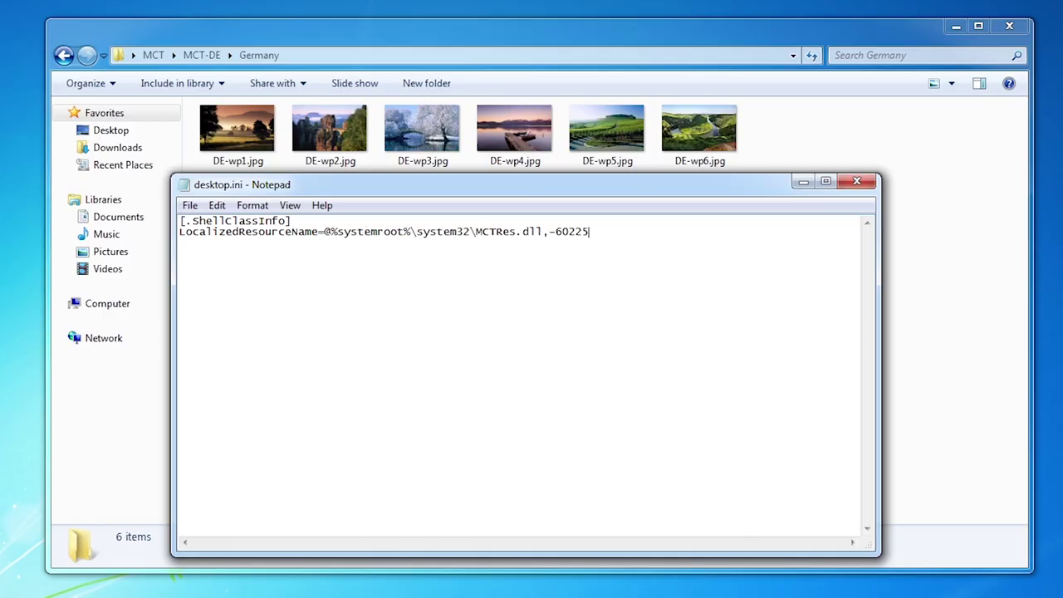
# Close desktop.ini and look inside the MCT-DE Theme folder at DE.theme.
pyautogui.click(857, 182)
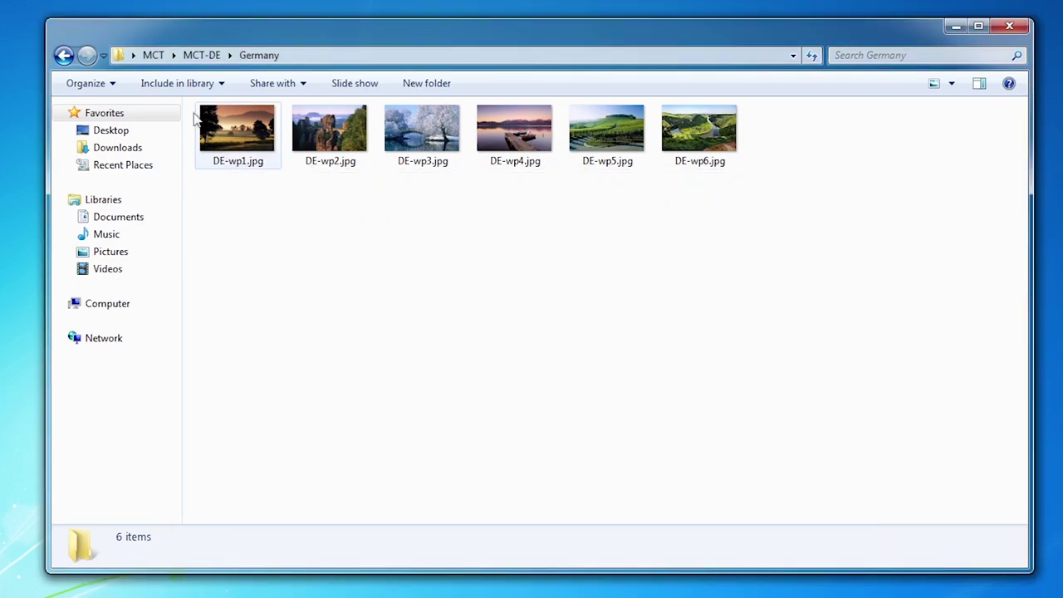
pyautogui.click(64, 57)
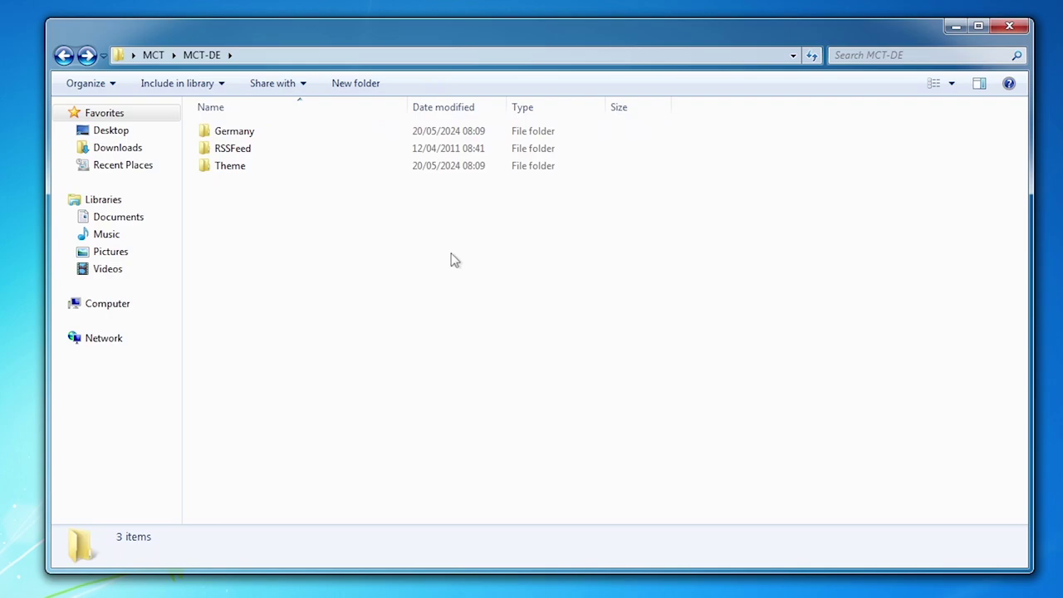
pyautogui.doubleClick(268, 167)
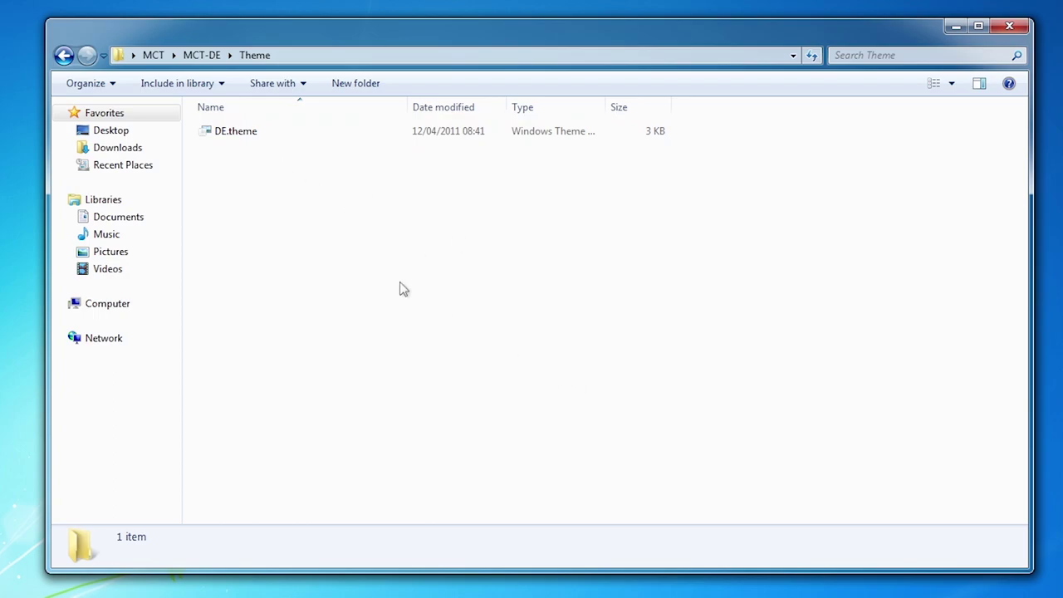
# Return to the MCT folder and copy the MCT-DE folder.
pyautogui.click(64, 56)
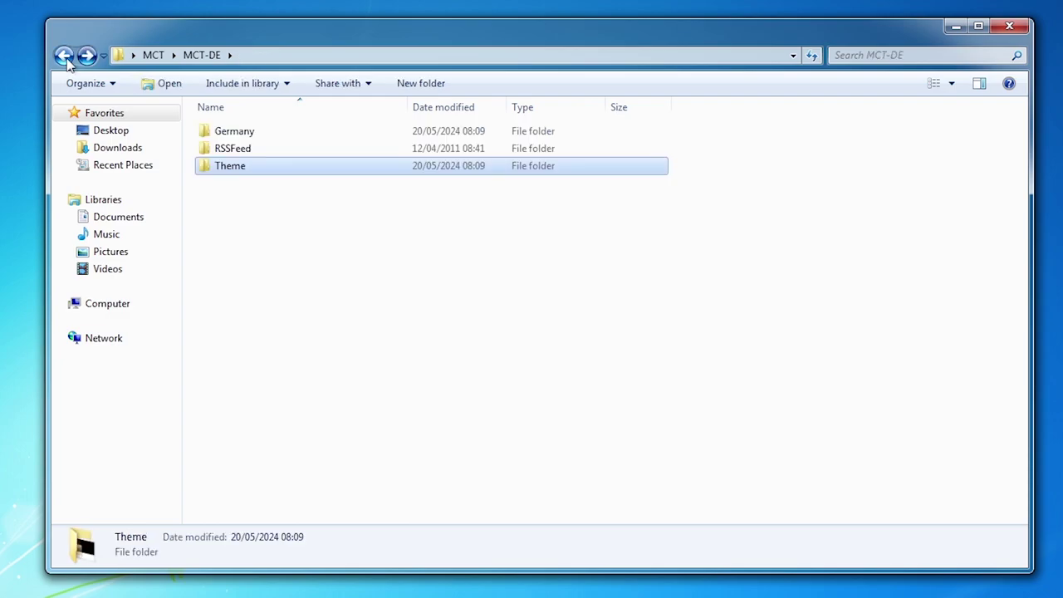
pyautogui.click(63, 56)
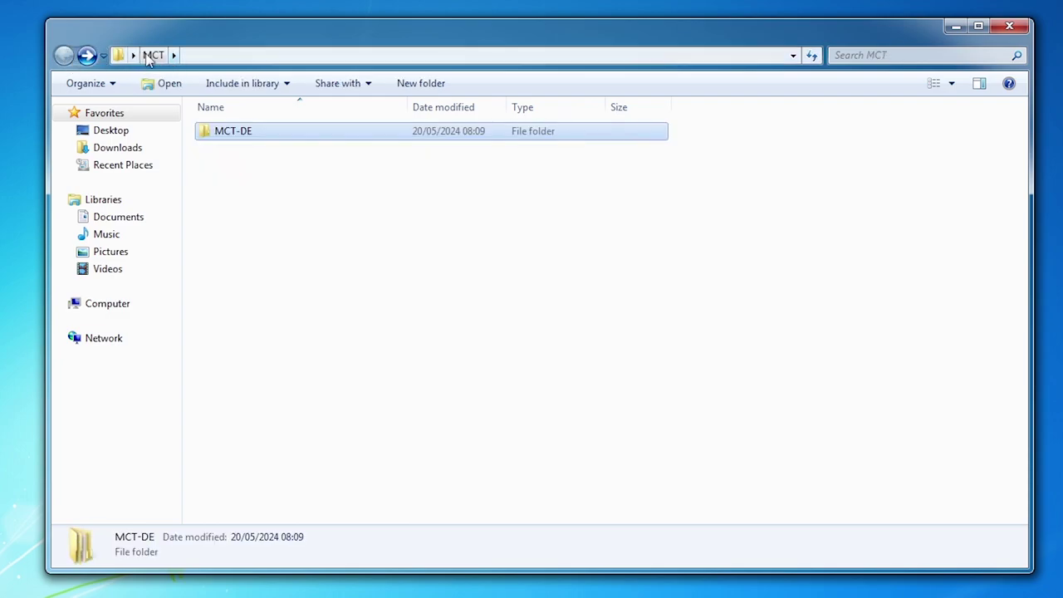
pyautogui.click(536, 355)
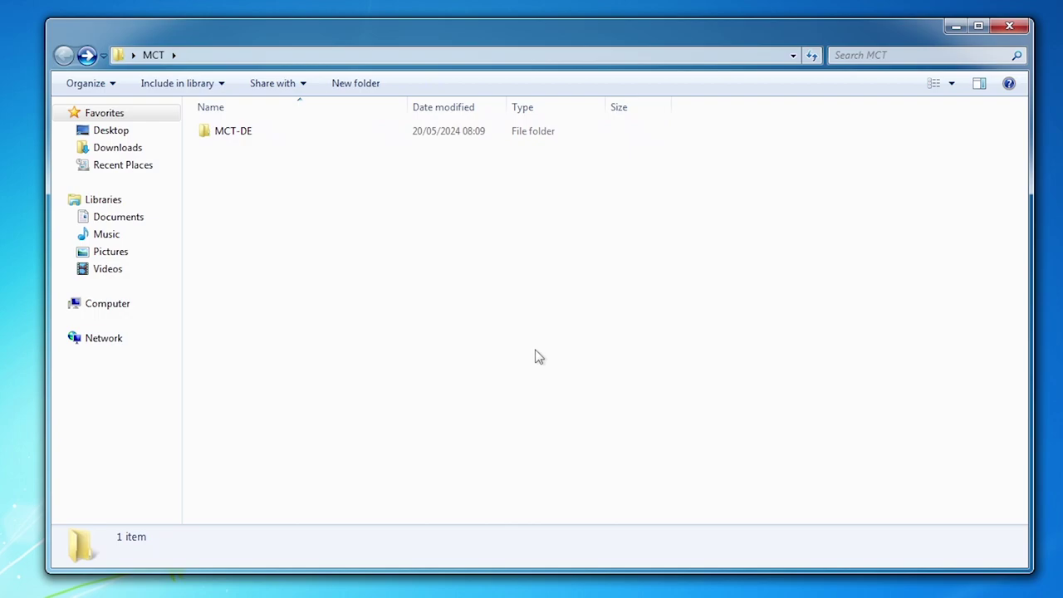
pyautogui.rightClick(299, 135)
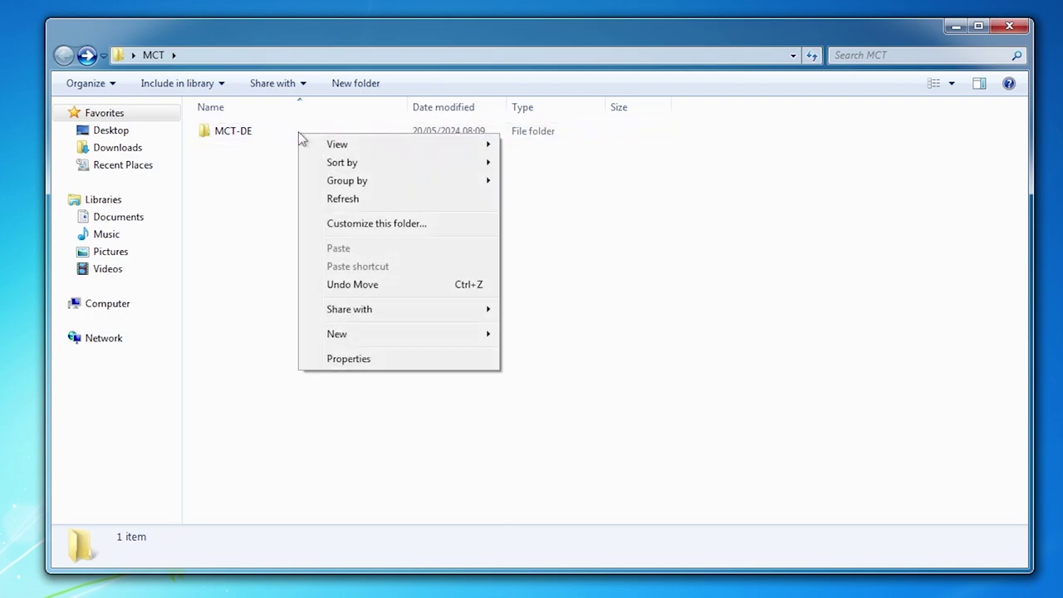
pyautogui.click(304, 131)
pyautogui.rightClick(299, 138)
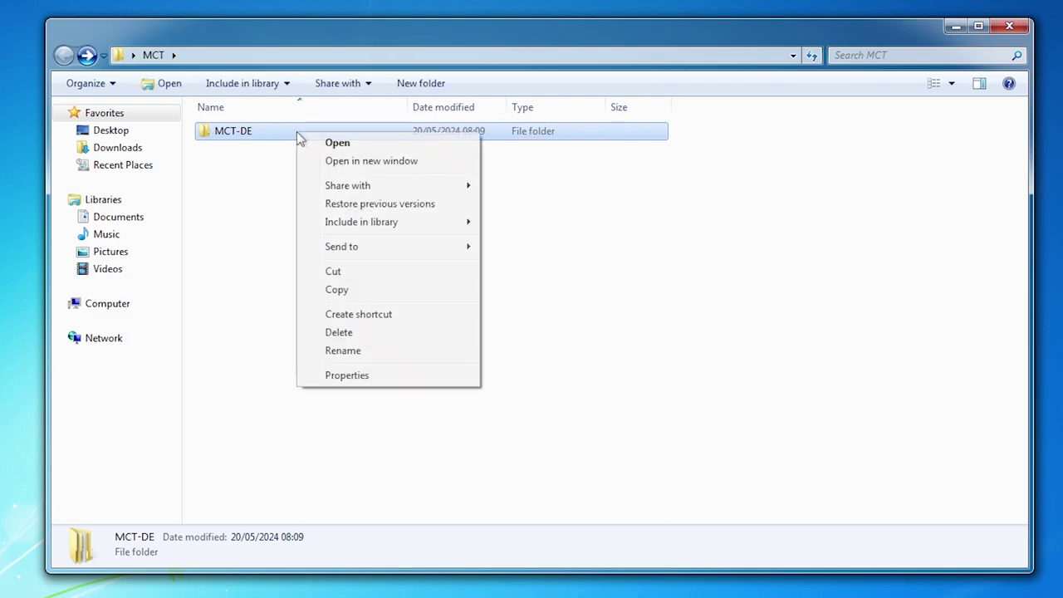
pyautogui.click(423, 298)
pyautogui.click(425, 293)
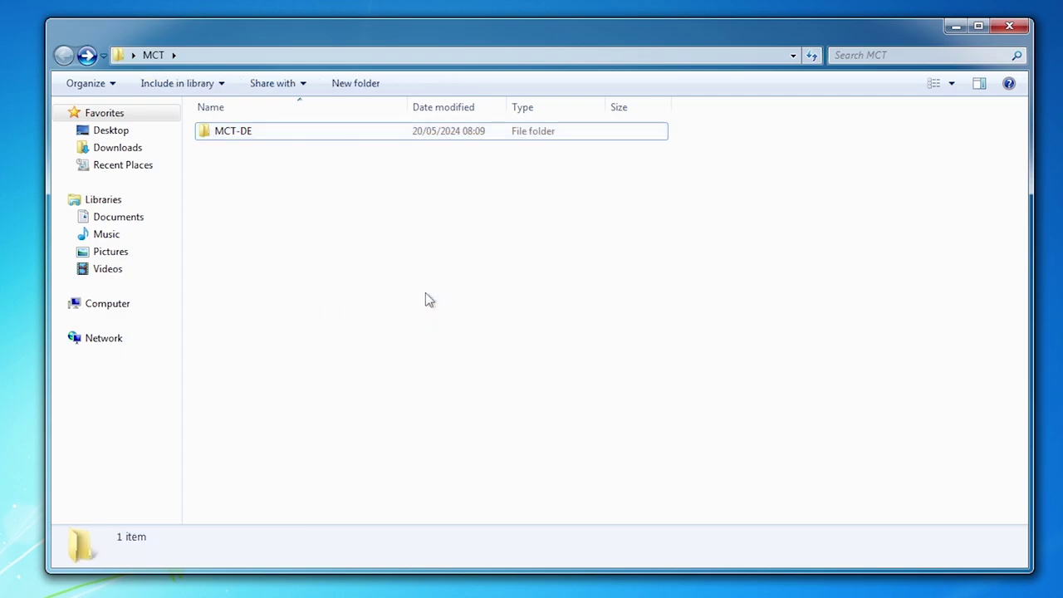
# Navigate to %windir%\Globalization\MCT through the address bar.
pyautogui.click(491, 61)
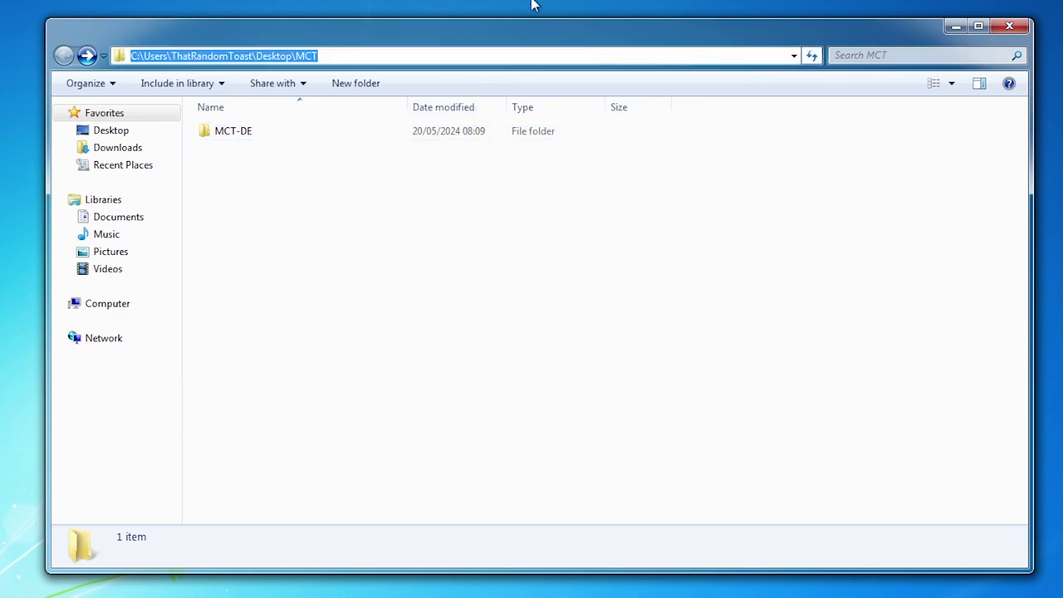
pyautogui.write('%')
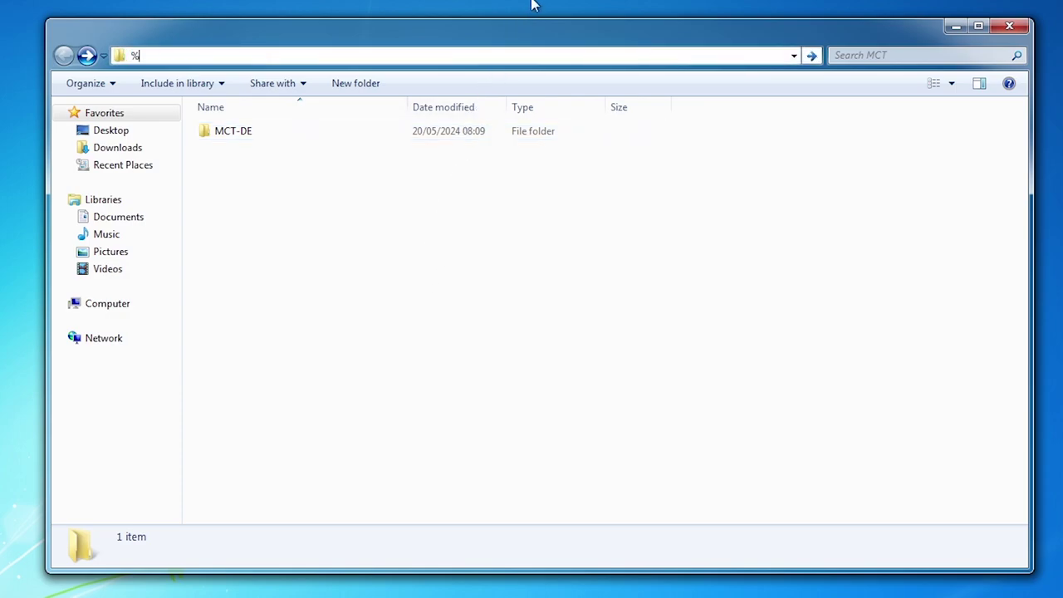
pyautogui.write('windir%\\Globalization')
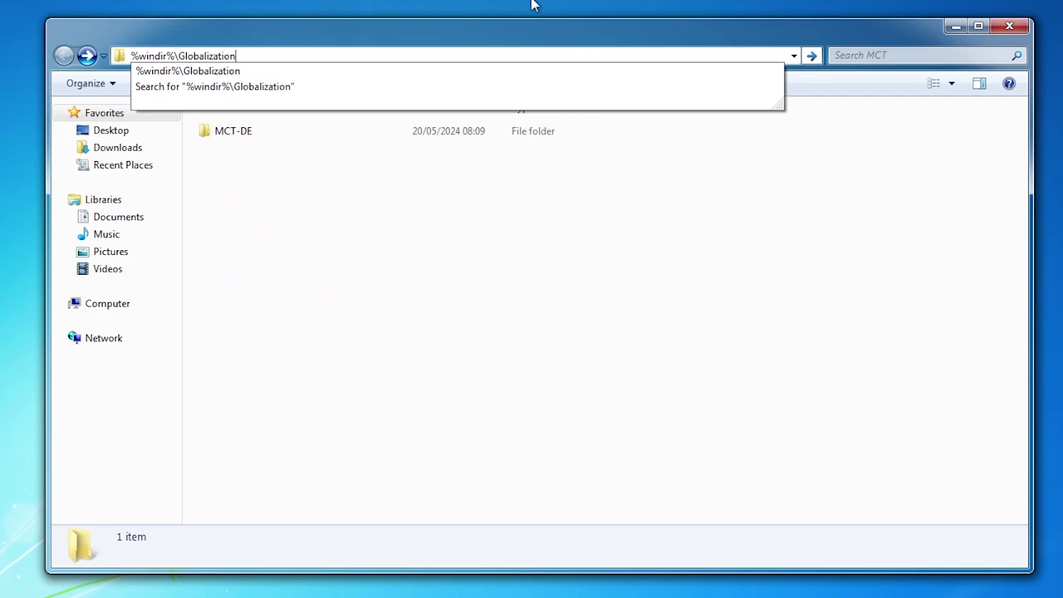
pyautogui.write('\\MCT')
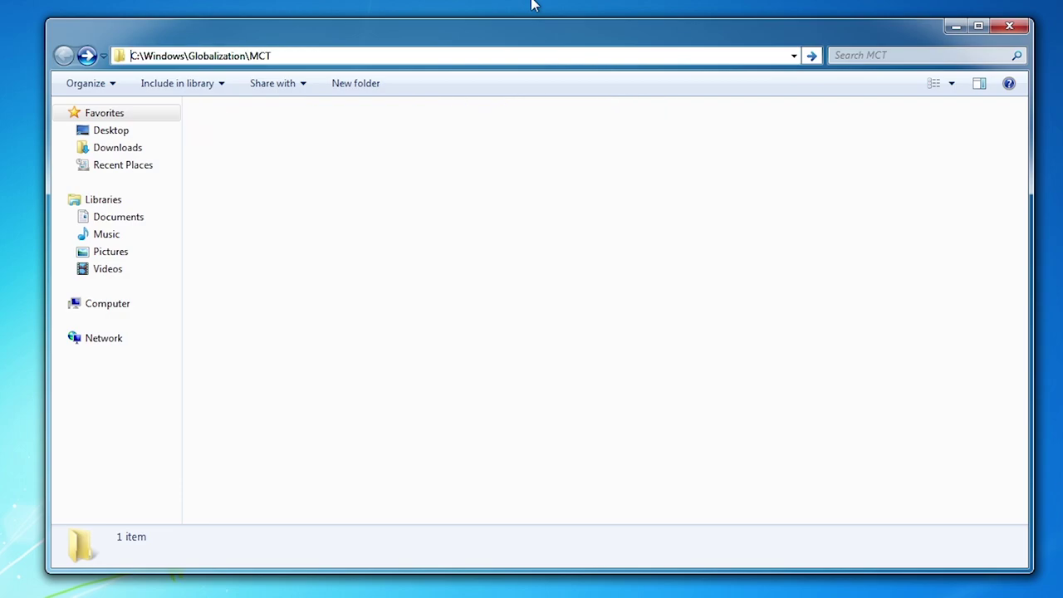
pyautogui.press('Return')
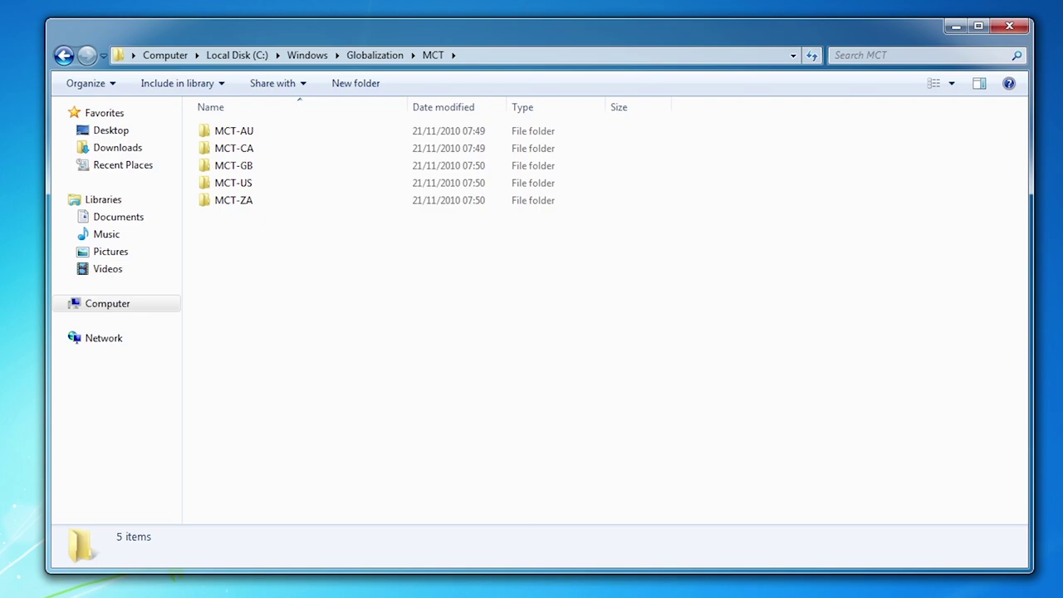
pyautogui.moveTo(469, 301); pyautogui.dragTo(531, 333)
# Paste MCT-DE into C:\Windows\Globalization\MCT, granting administrator permission to continue.
pyautogui.rightClick(441, 284)
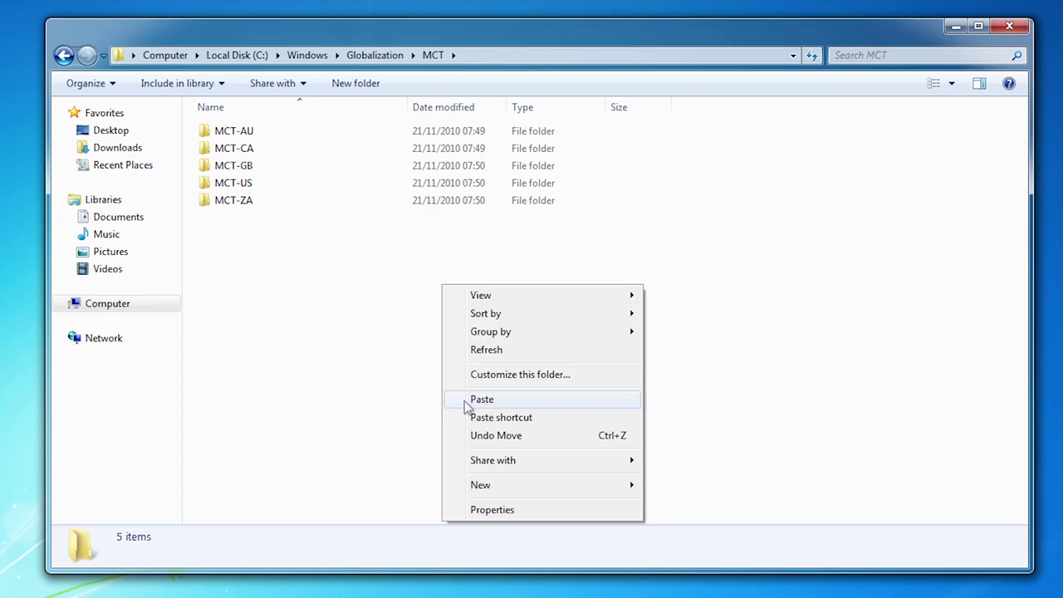
pyautogui.click(551, 398)
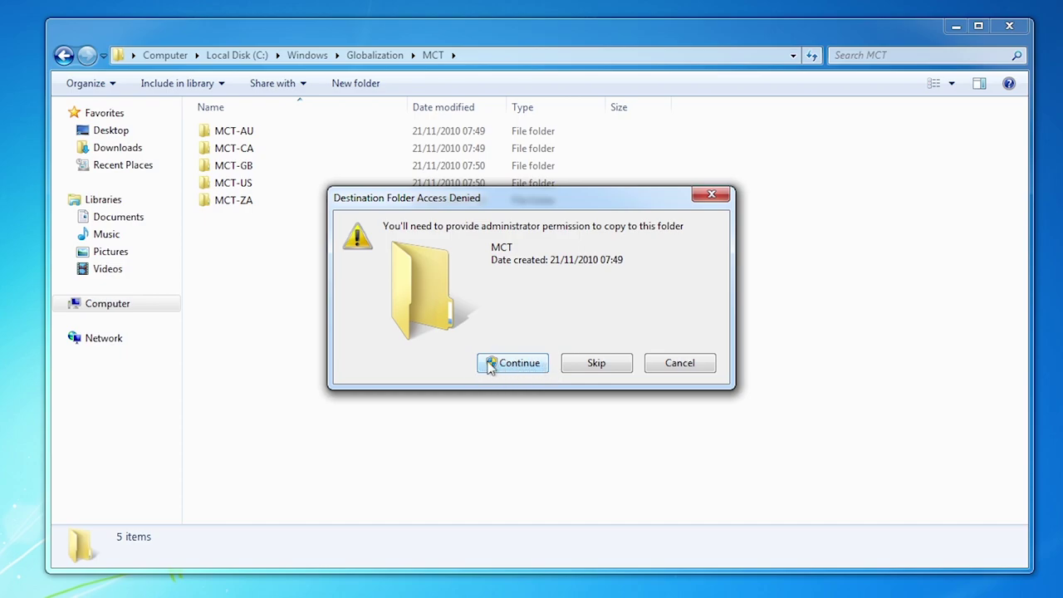
pyautogui.click(528, 370)
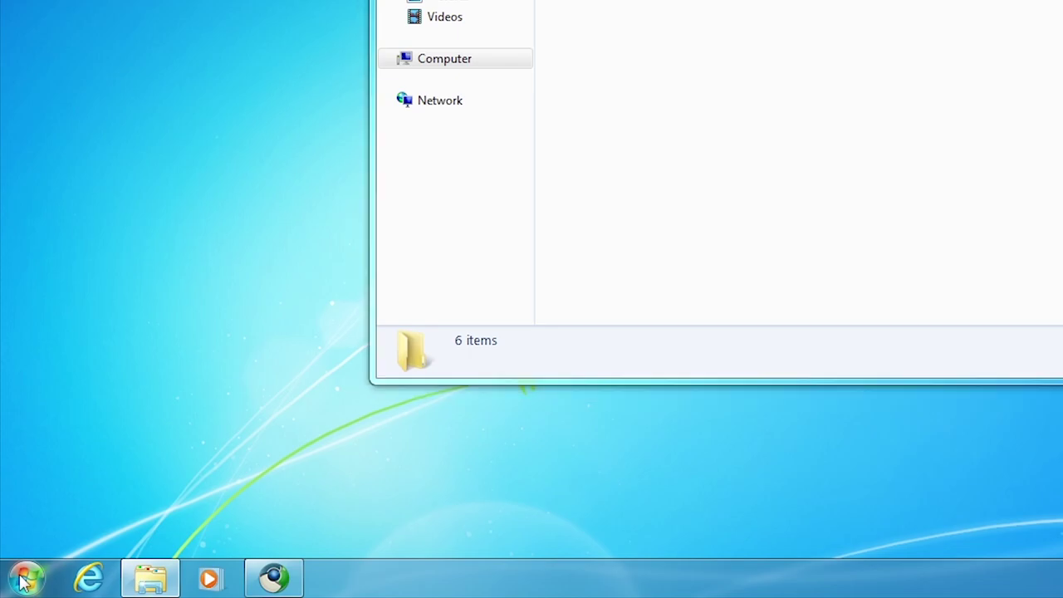
# Search the Start menu for regedit to launch Registry Editor.
pyautogui.press('super')
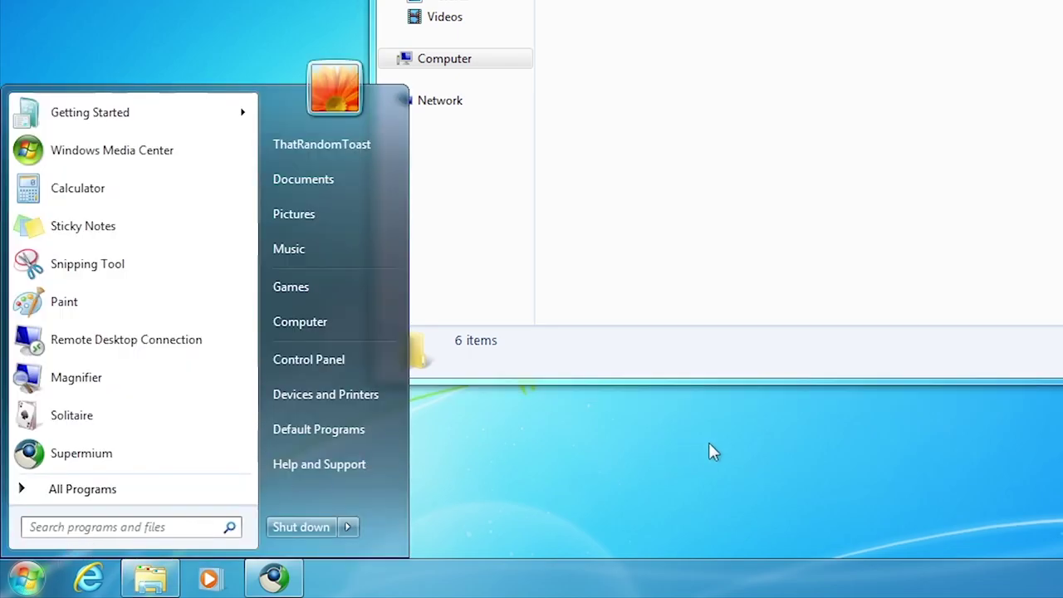
pyautogui.write('regedit')
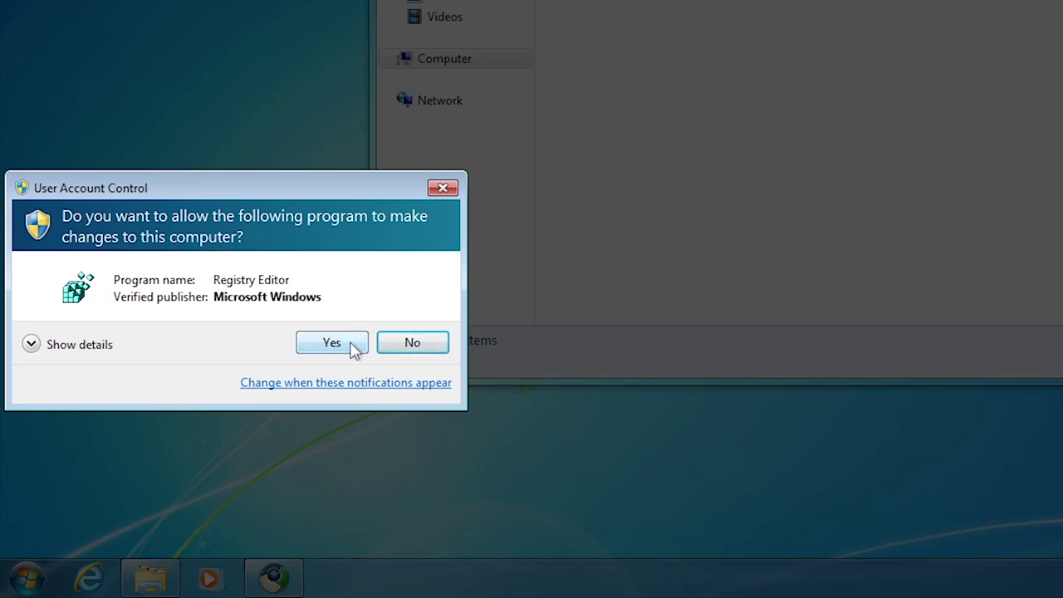
# Allow Registry Editor to run and expand HKEY_LOCAL_MACHINE, SOFTWARE and Microsoft.
pyautogui.click(353, 347)
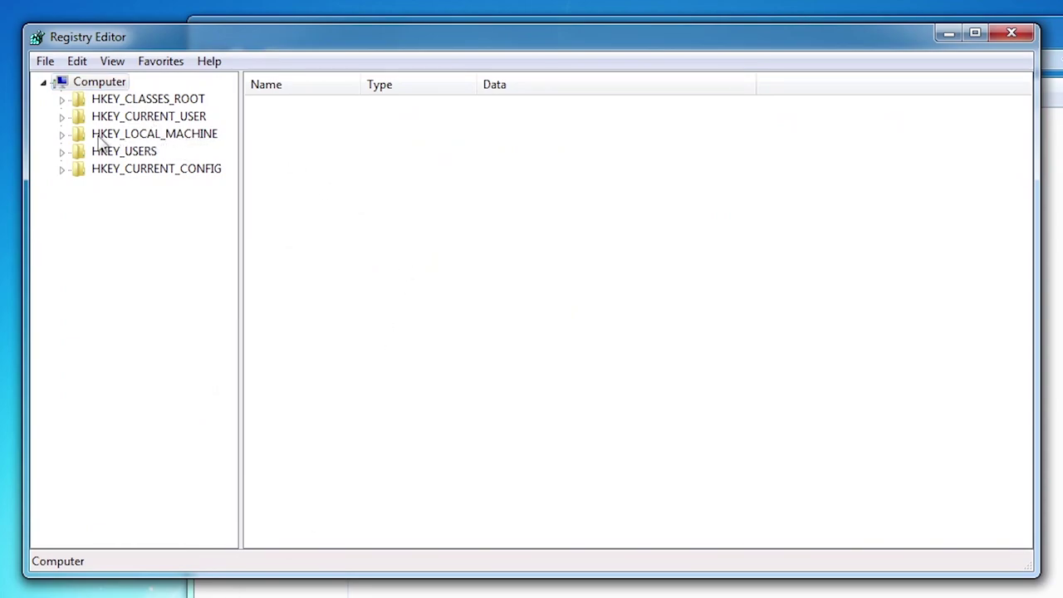
pyautogui.click(147, 139)
pyautogui.doubleClick(116, 138)
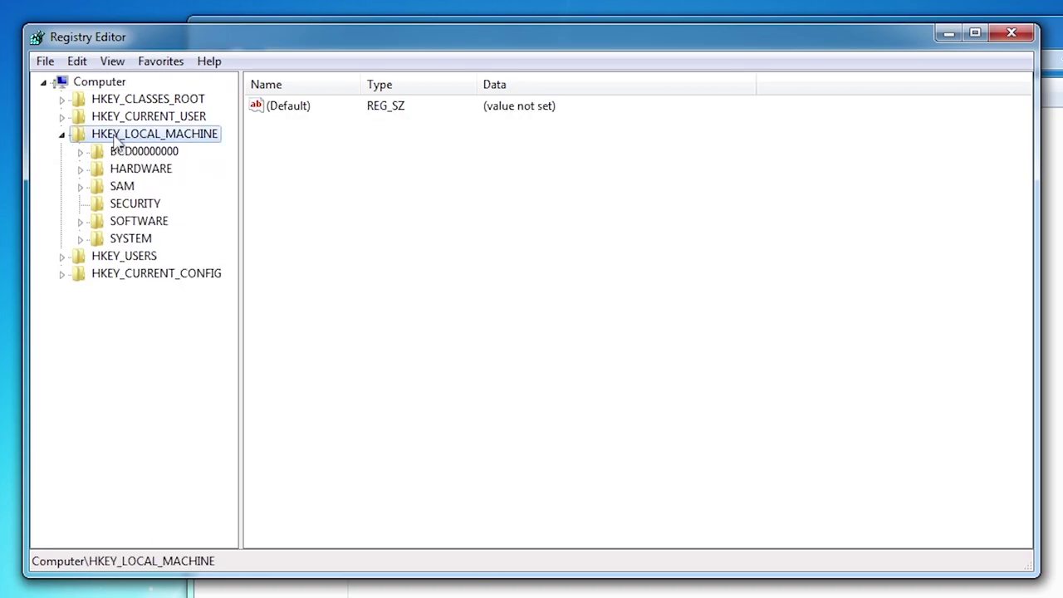
pyautogui.doubleClick(118, 226)
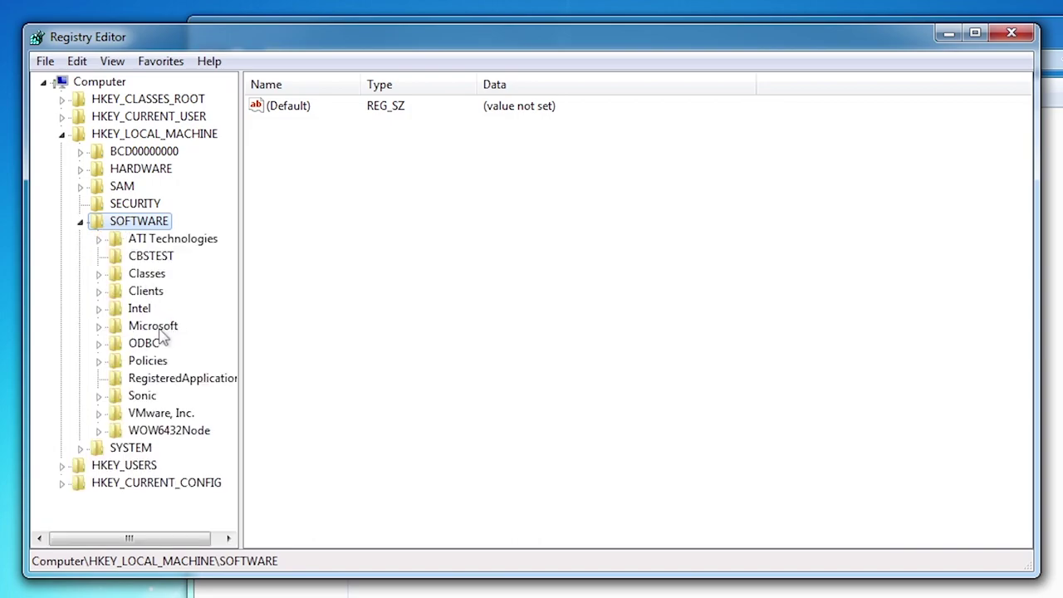
pyautogui.doubleClick(152, 326)
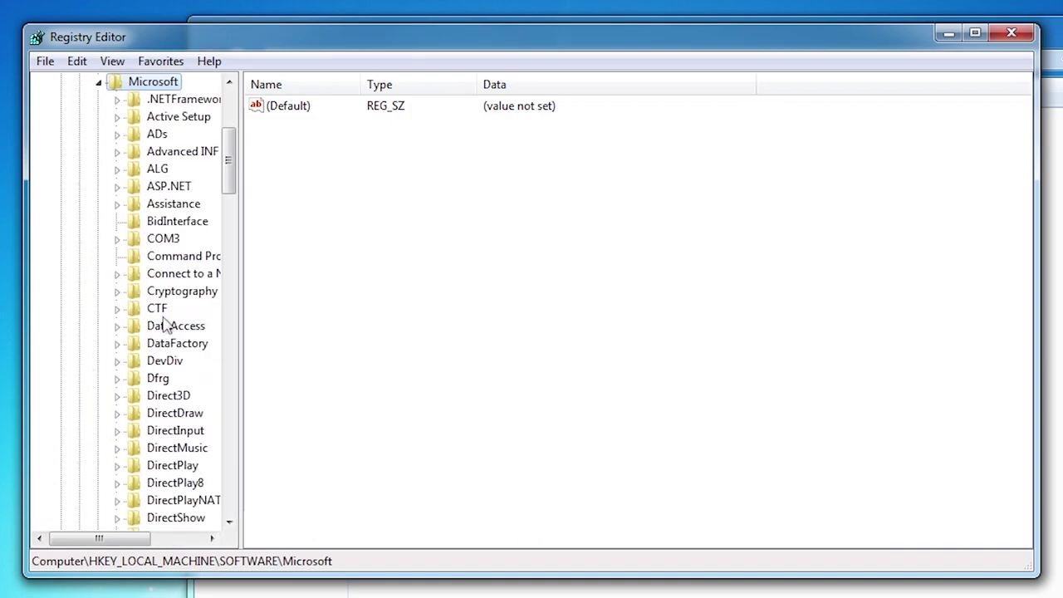
# Expand Windows, CurrentVersion and MCT to reveal the MCT-AU through MCT-ZA subkeys.
pyautogui.scroll(-3, 166, 282)
pyautogui.scroll(-12, 175, 259)
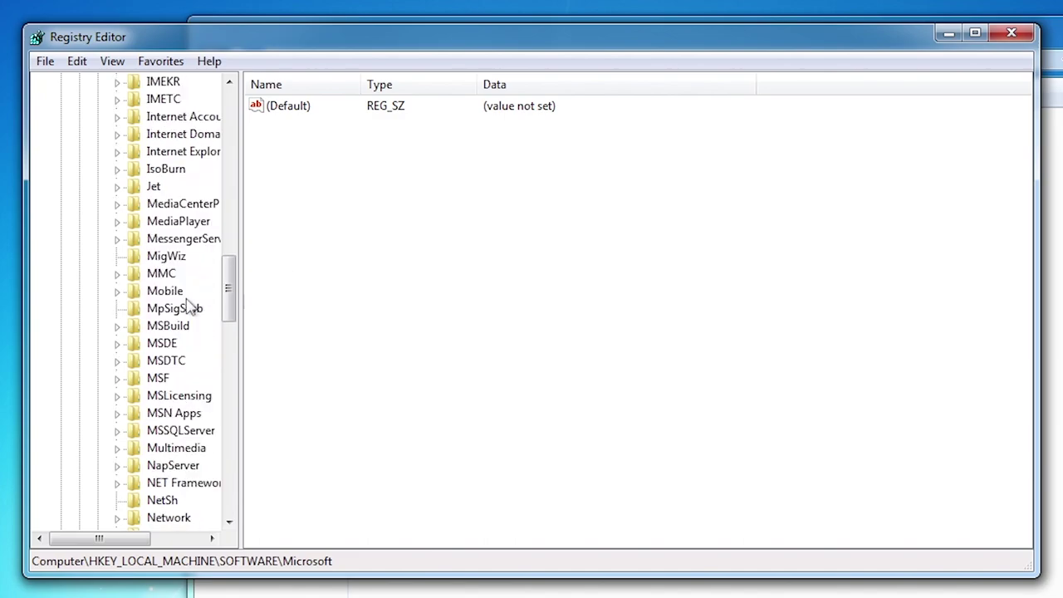
pyautogui.scroll(-13, 191, 324)
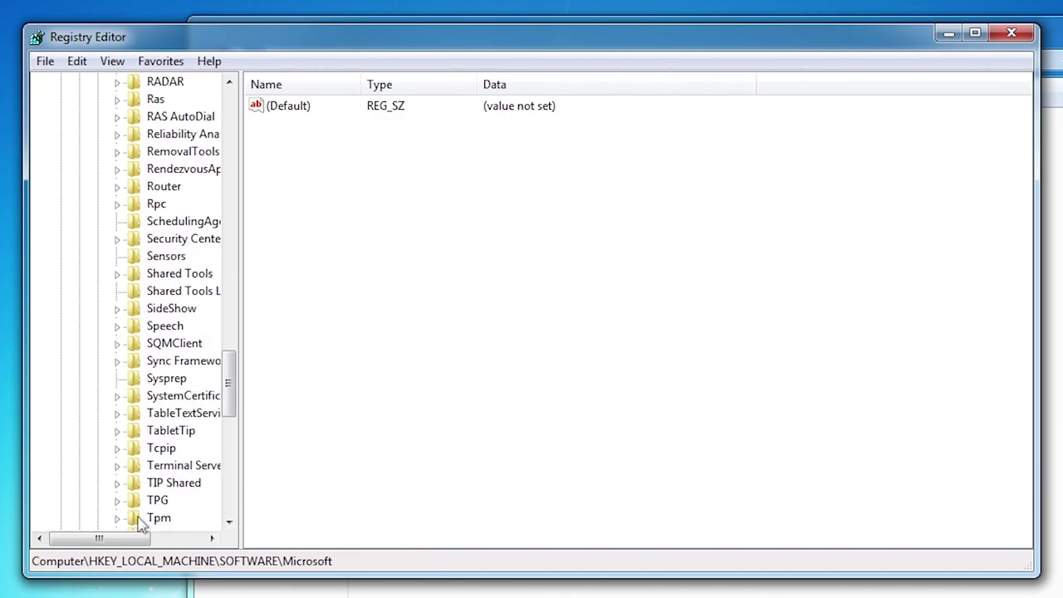
pyautogui.moveTo(111, 540); pyautogui.dragTo(149, 541)
pyautogui.scroll(-10, 154, 404)
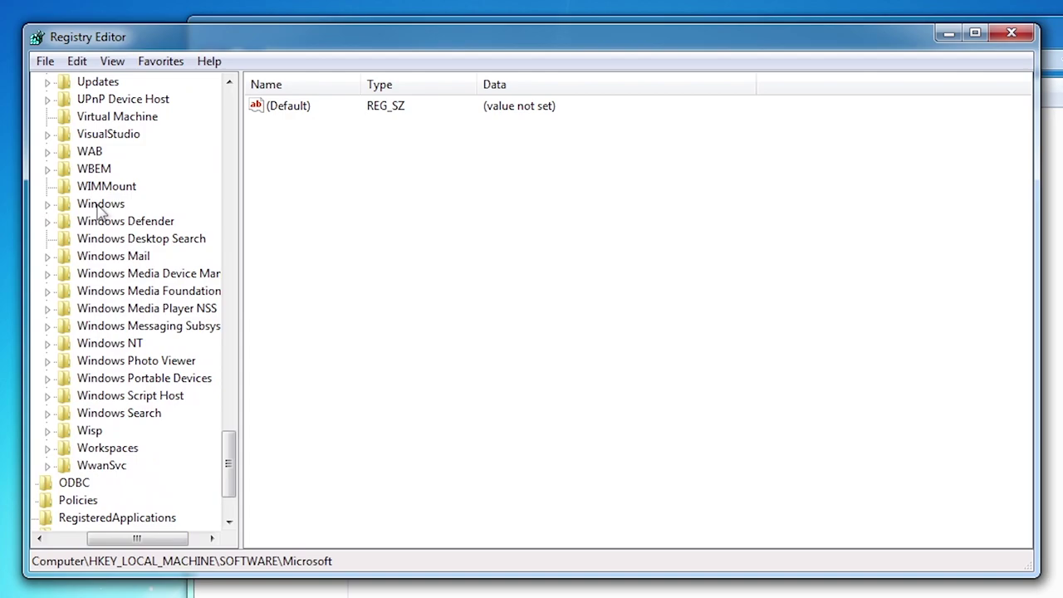
pyautogui.doubleClick(100, 208)
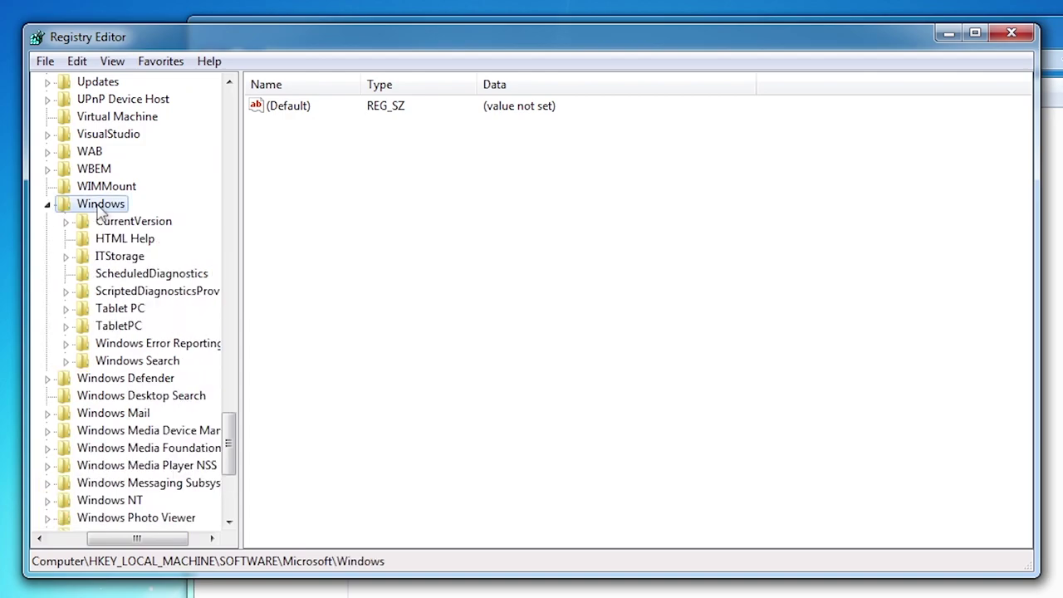
pyautogui.doubleClick(153, 223)
pyautogui.scroll(1, 154, 232)
pyautogui.scroll(-5, 161, 266)
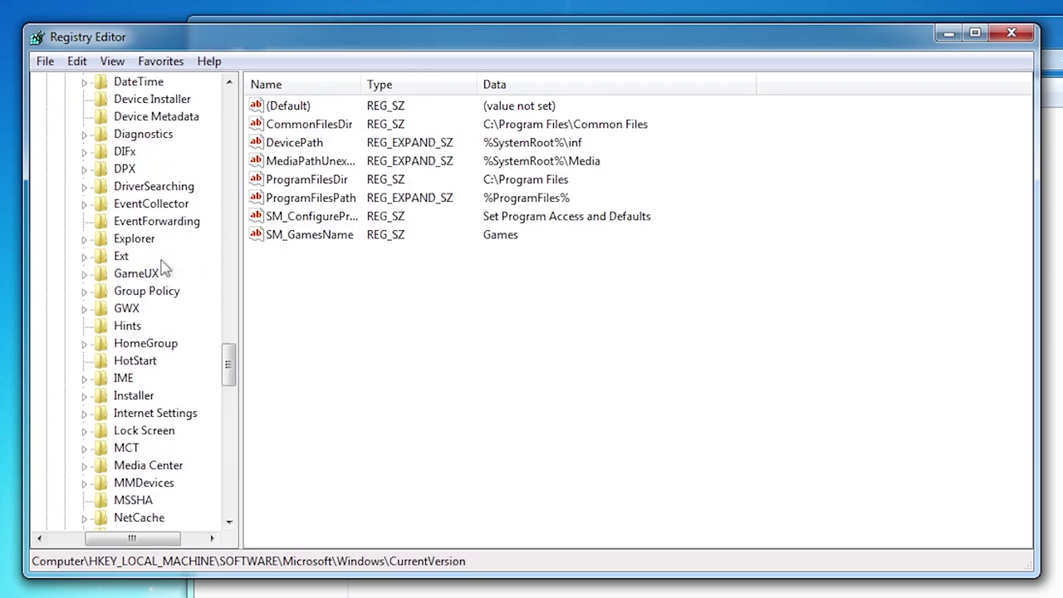
pyautogui.doubleClick(127, 449)
pyautogui.scroll(-3, 150, 419)
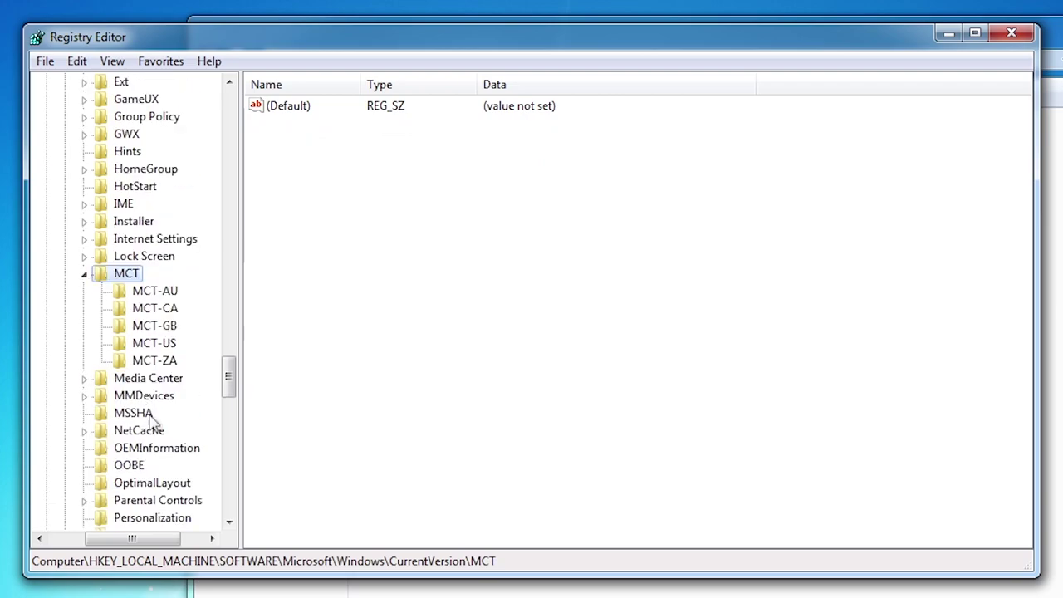
pyautogui.moveTo(142, 548); pyautogui.dragTo(162, 544)
pyautogui.click(427, 261)
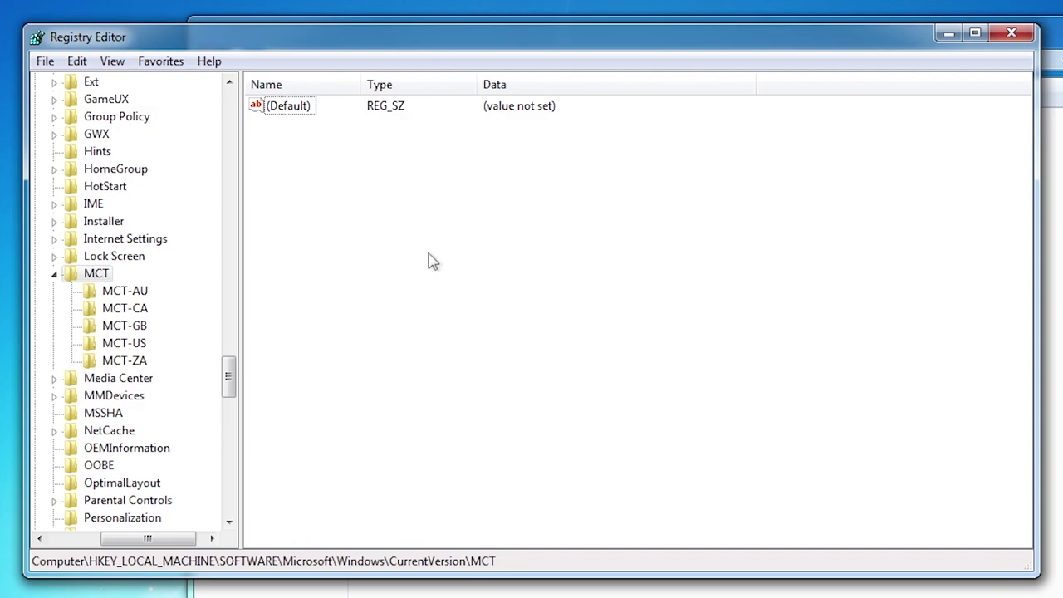
# Create a new subkey under MCT and name it MCT-DE.
pyautogui.rightClick(106, 281)
pyautogui.moveTo(175, 308)
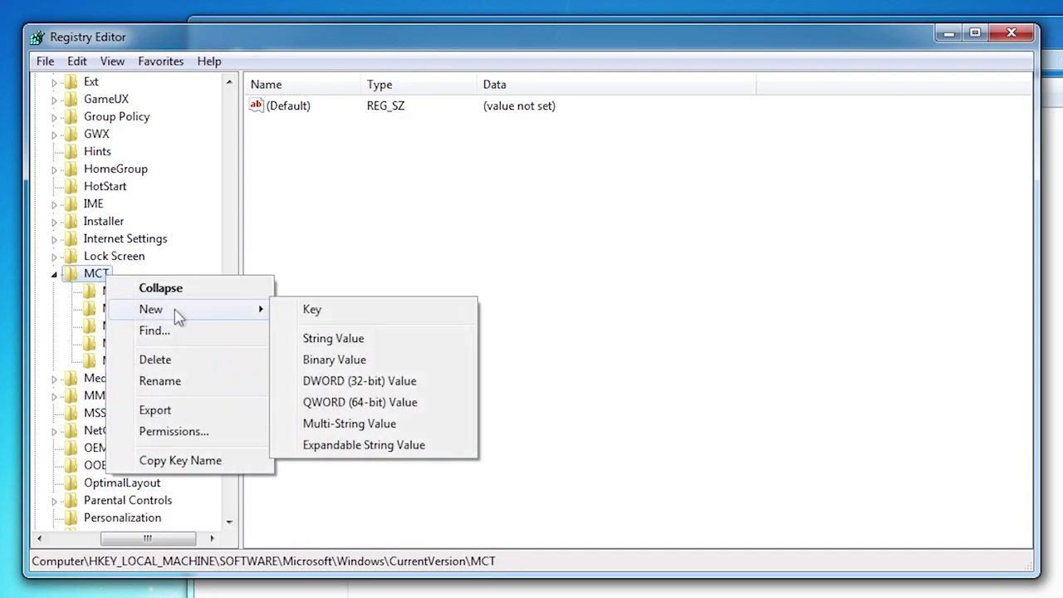
pyautogui.click(357, 312)
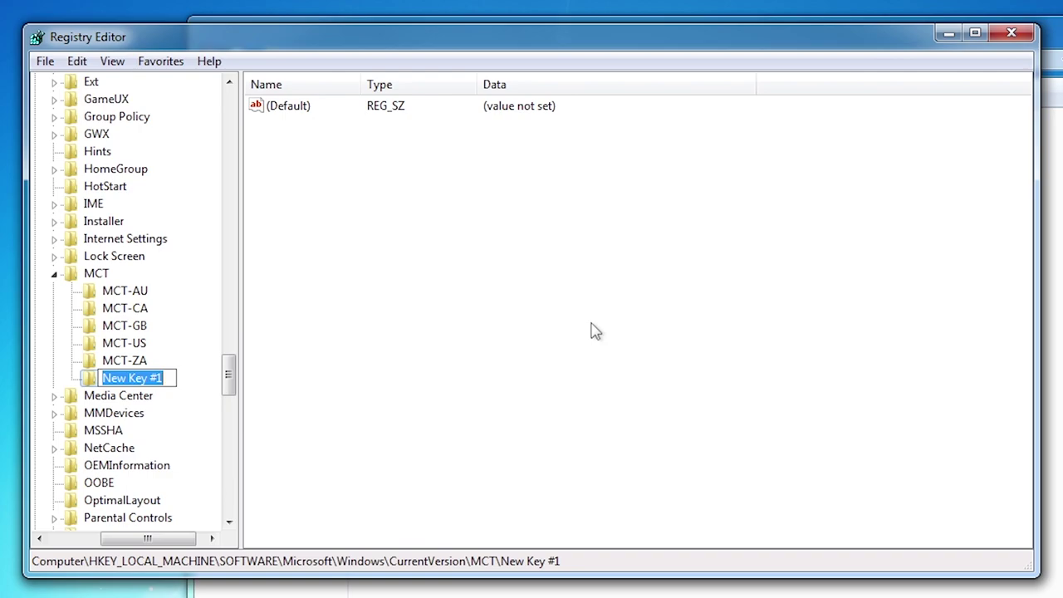
pyautogui.write('MCT-DE')
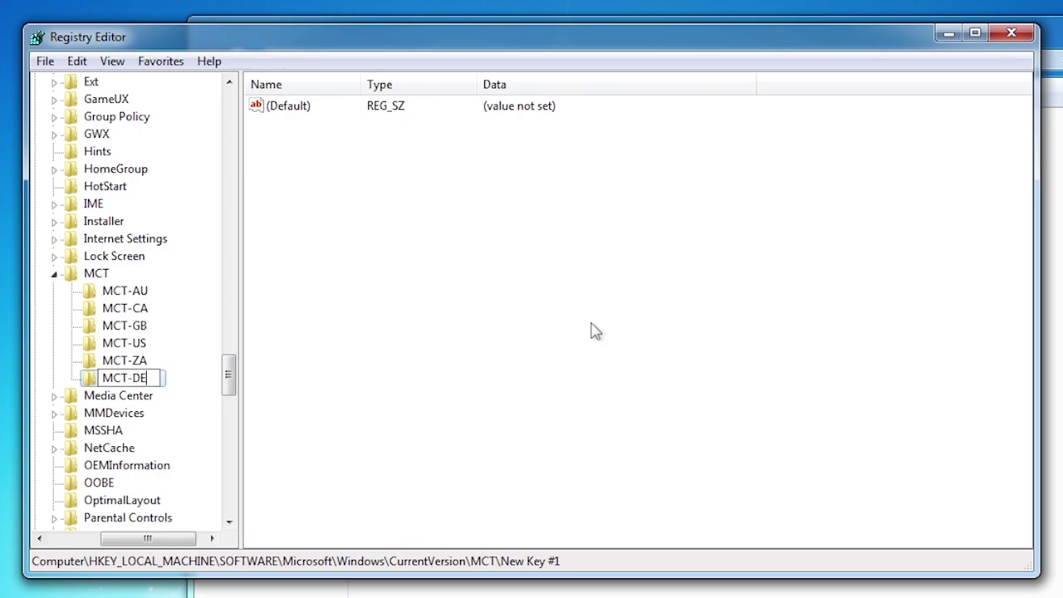
pyautogui.press('Return')
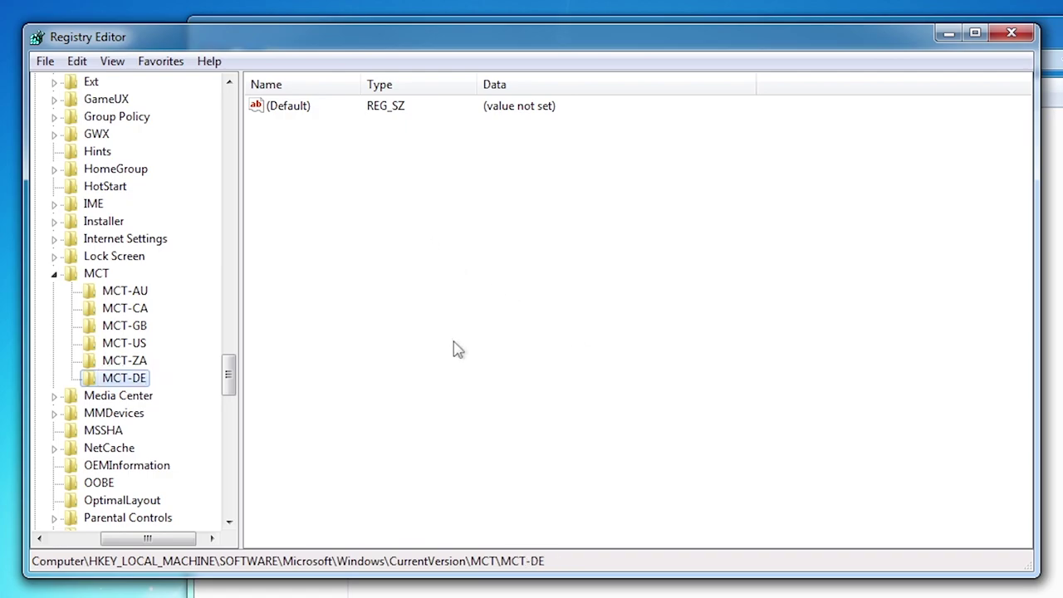
# Create a new DWORD (32-bit) value in MCT-DE and name it GeoID.
pyautogui.rightClick(396, 259)
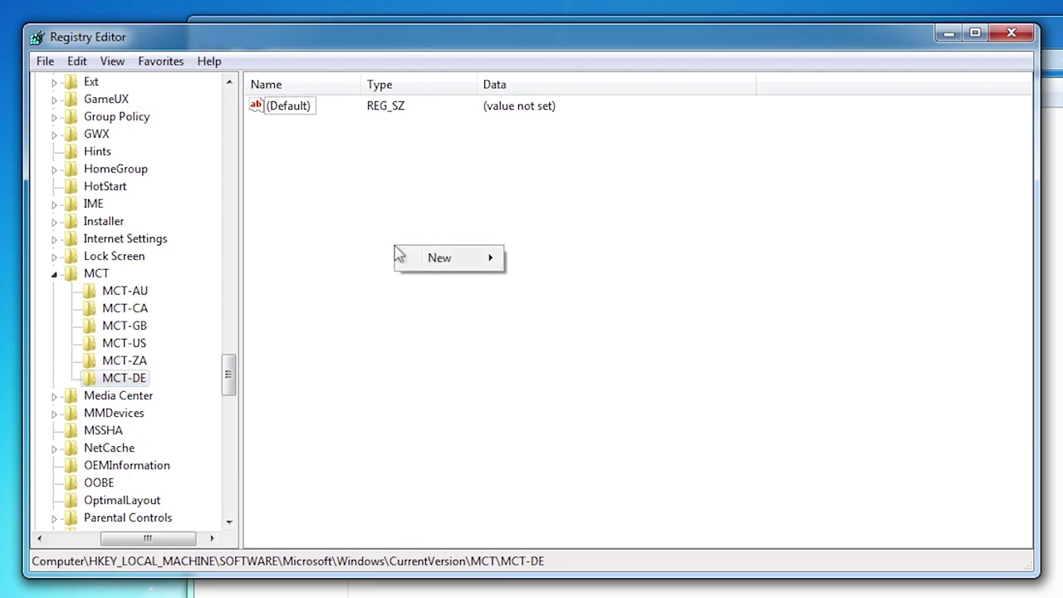
pyautogui.moveTo(471, 260)
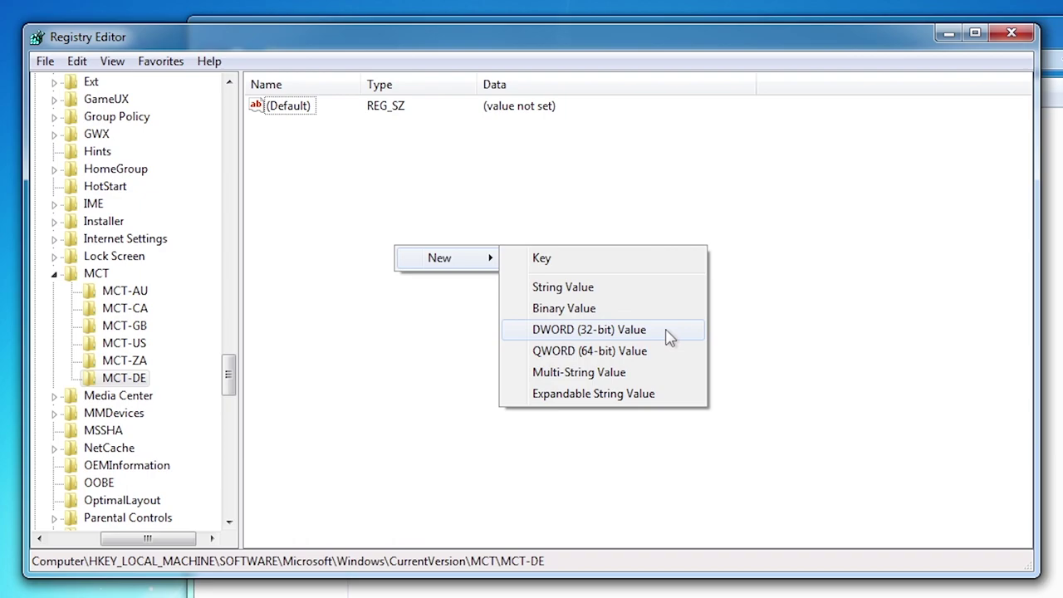
pyautogui.click(670, 336)
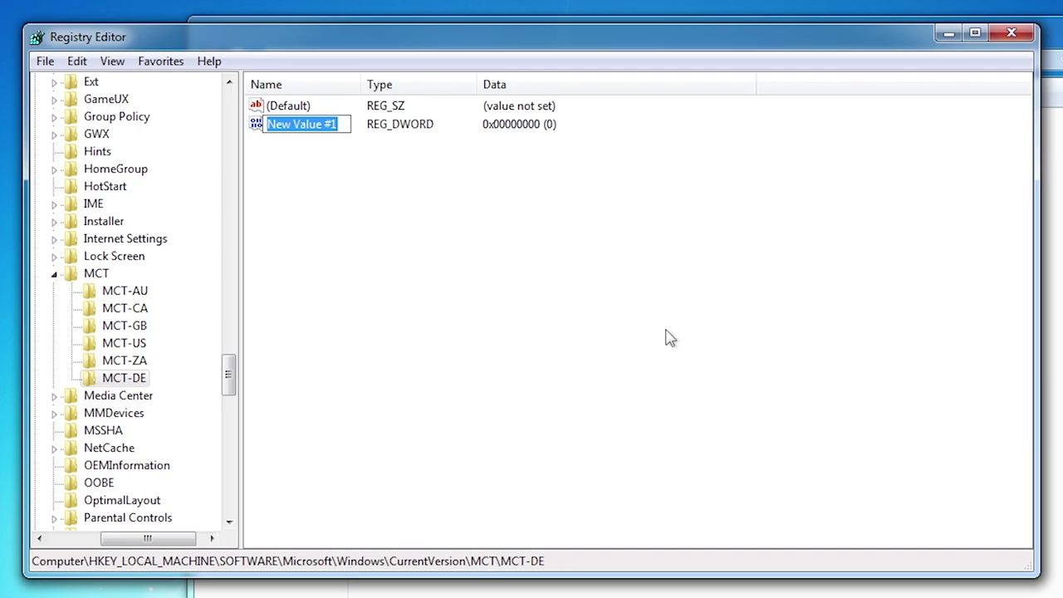
pyautogui.write('GeoID')
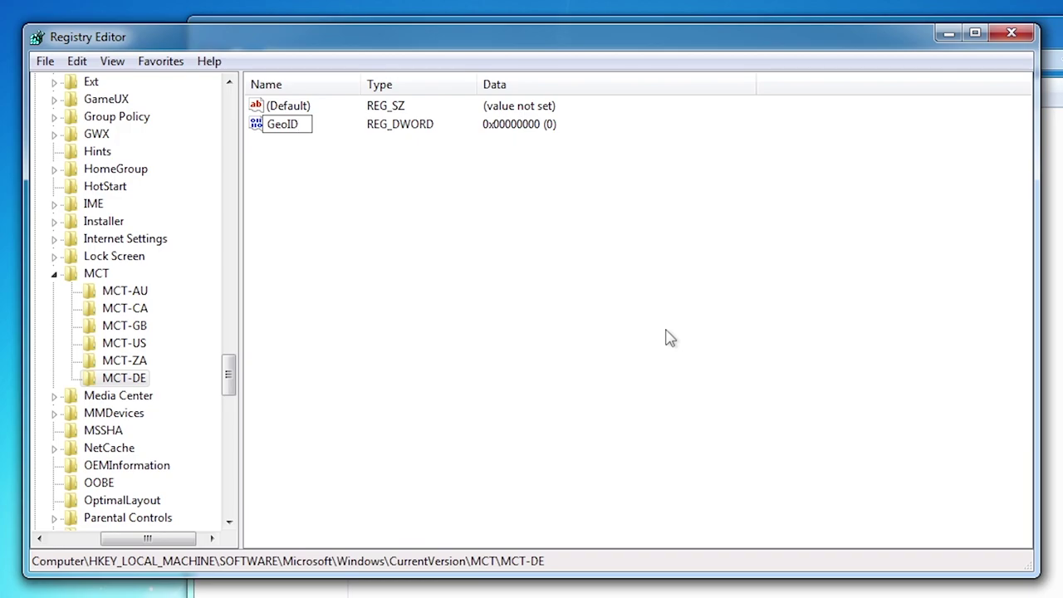
pyautogui.press('Return')
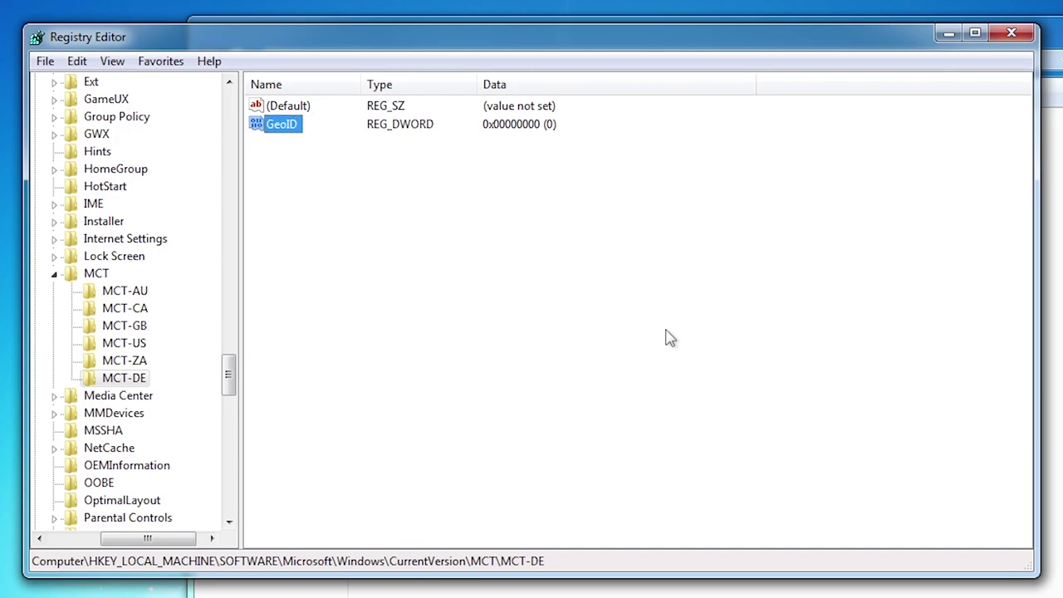
# Show the GeoID value in decimal and bring up Microsoft Learn's Table of Geographical Locations in Chrome.
pyautogui.doubleClick(299, 126)
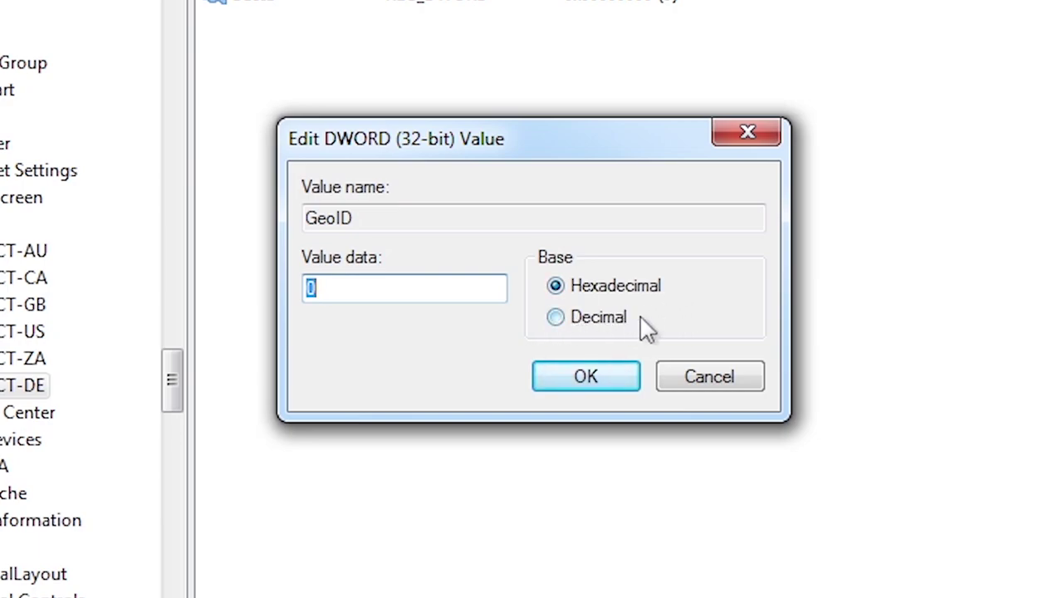
pyautogui.click(626, 332)
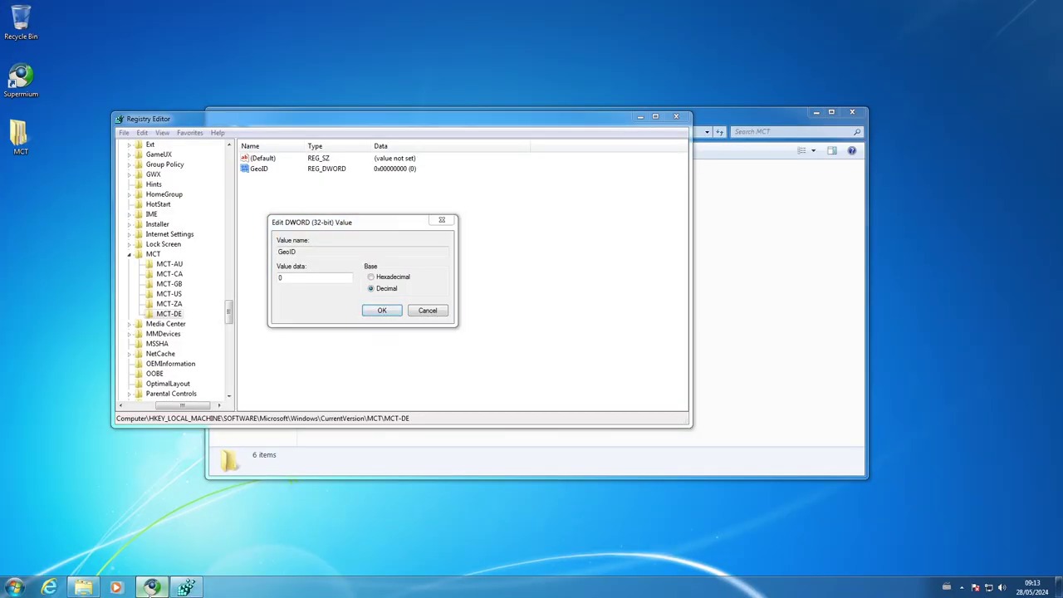
pyautogui.click(150, 587)
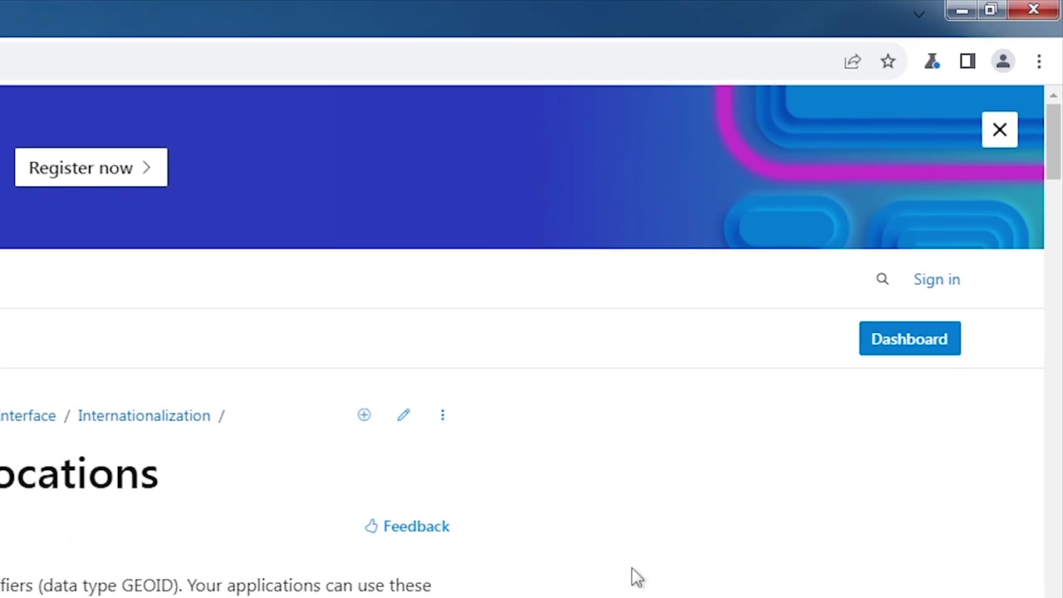
# Search the locations table for germany to find its GEOID 94, then return to Registry Editor.
pyautogui.hotkey('ctrl', 'f')
pyautogui.write('germany')
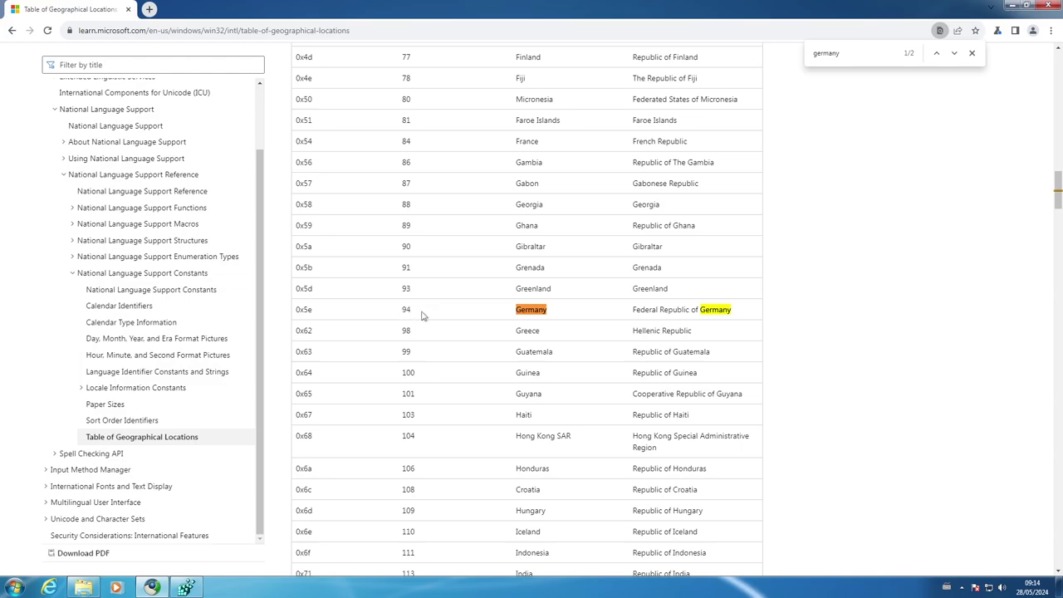
pyautogui.click(152, 588)
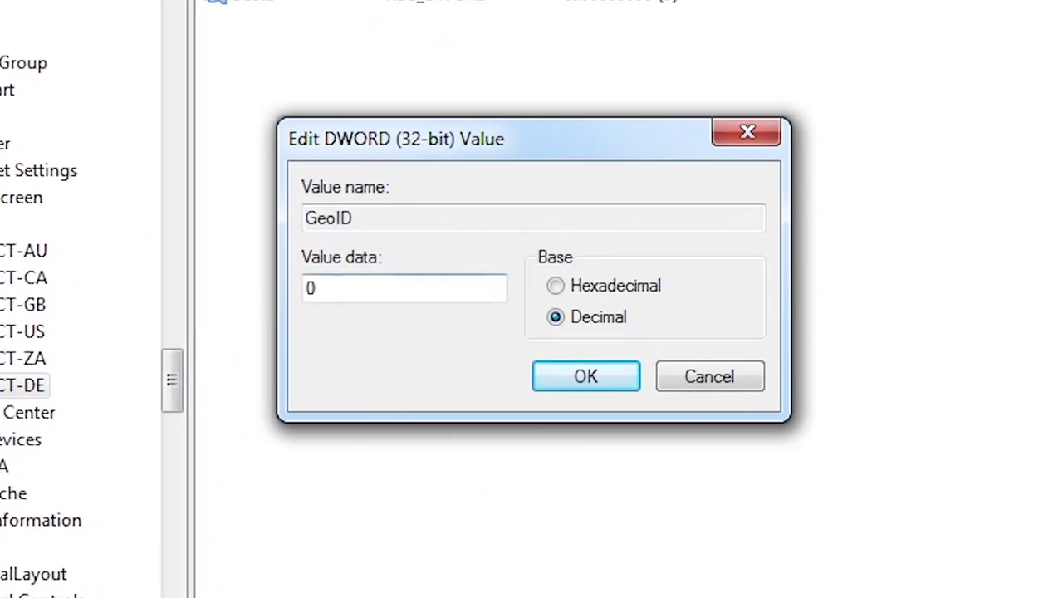
# Replace the GeoID data with 94 in decimal and confirm it.
pyautogui.doubleClick(311, 289)
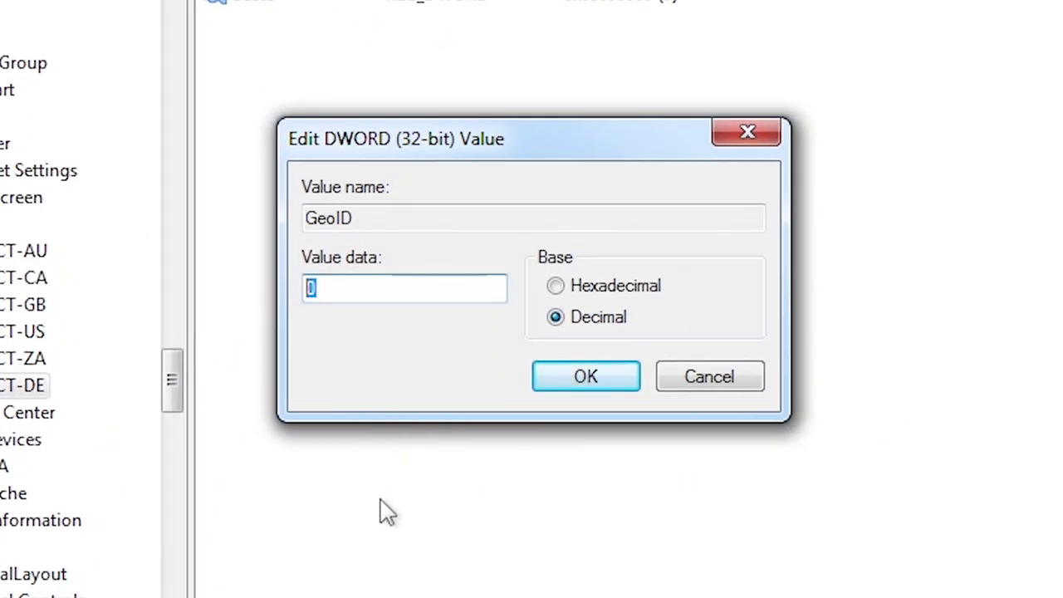
pyautogui.write('94')
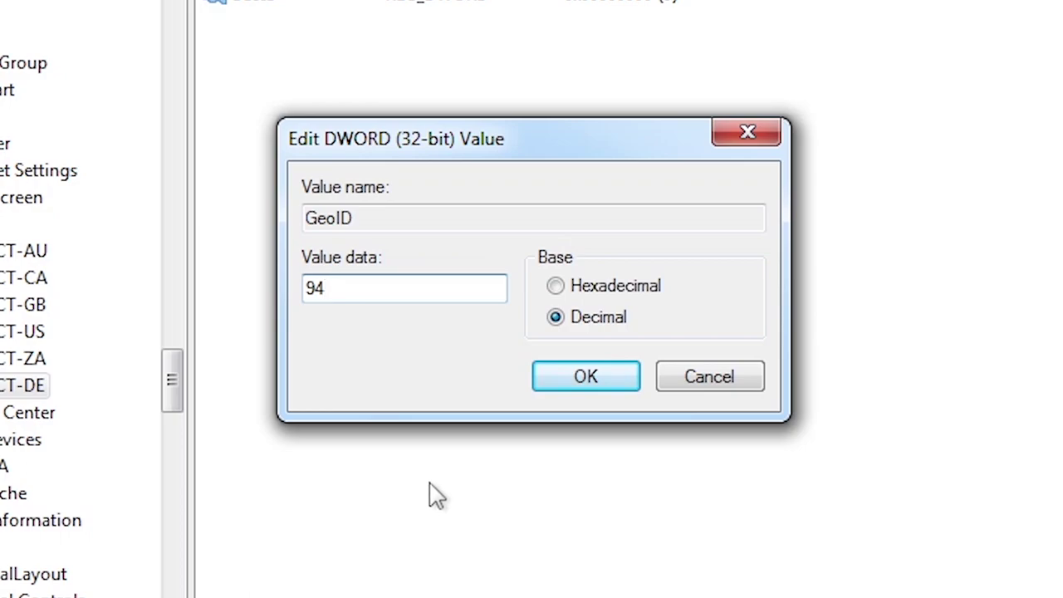
pyautogui.click(613, 375)
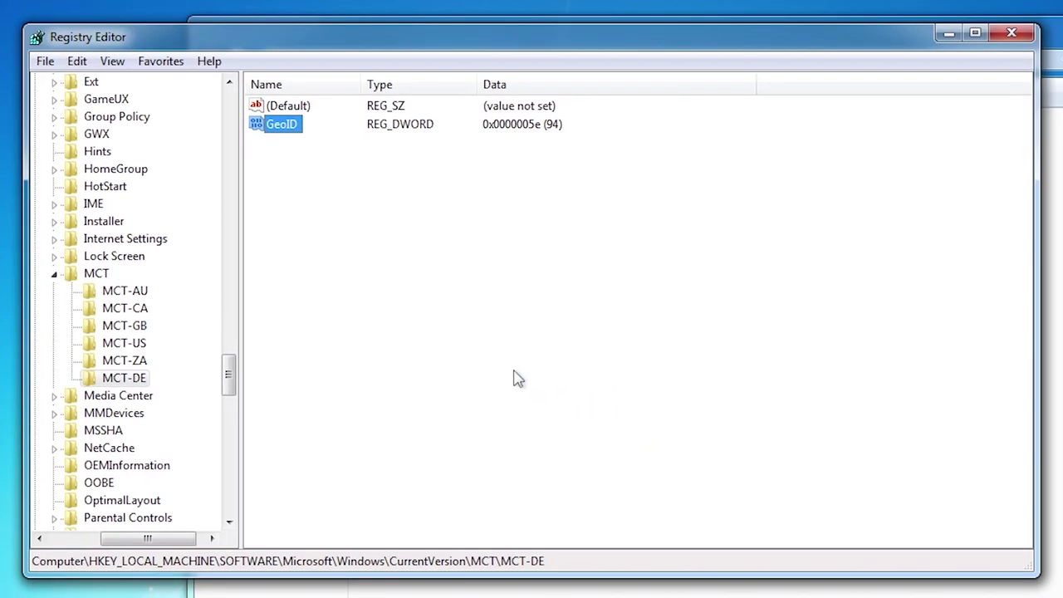
# Create a new Multi-String Value named Theme under the MCT-DE key.
pyautogui.rightClick(381, 215)
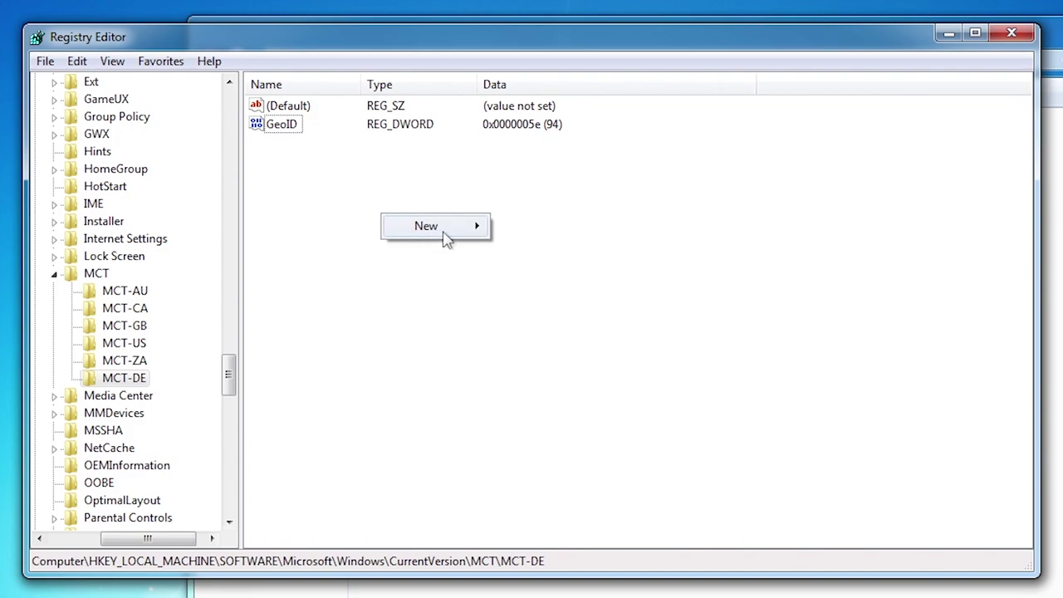
pyautogui.moveTo(447, 236)
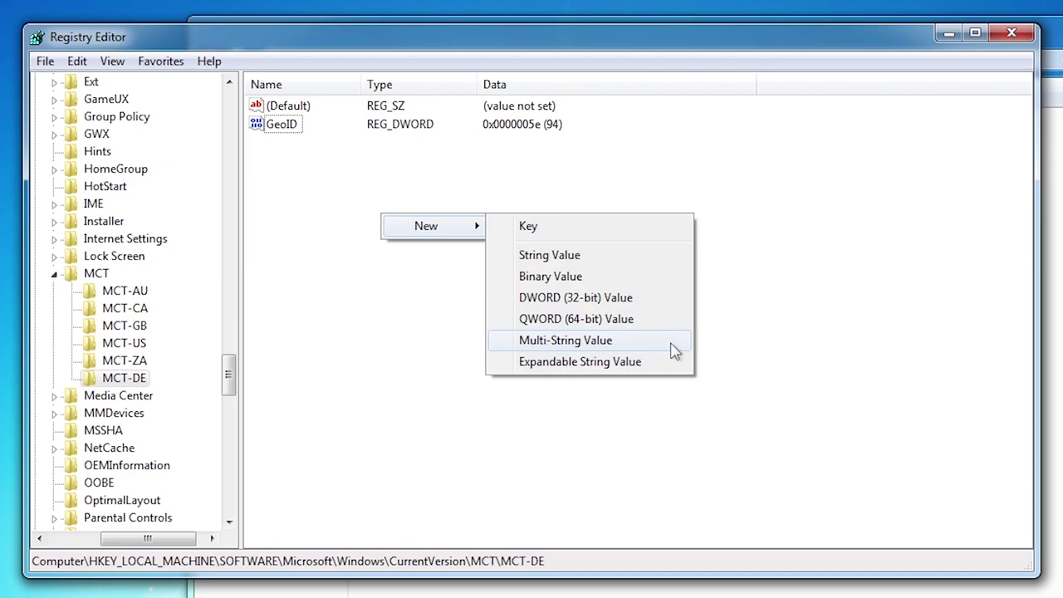
pyautogui.click(644, 342)
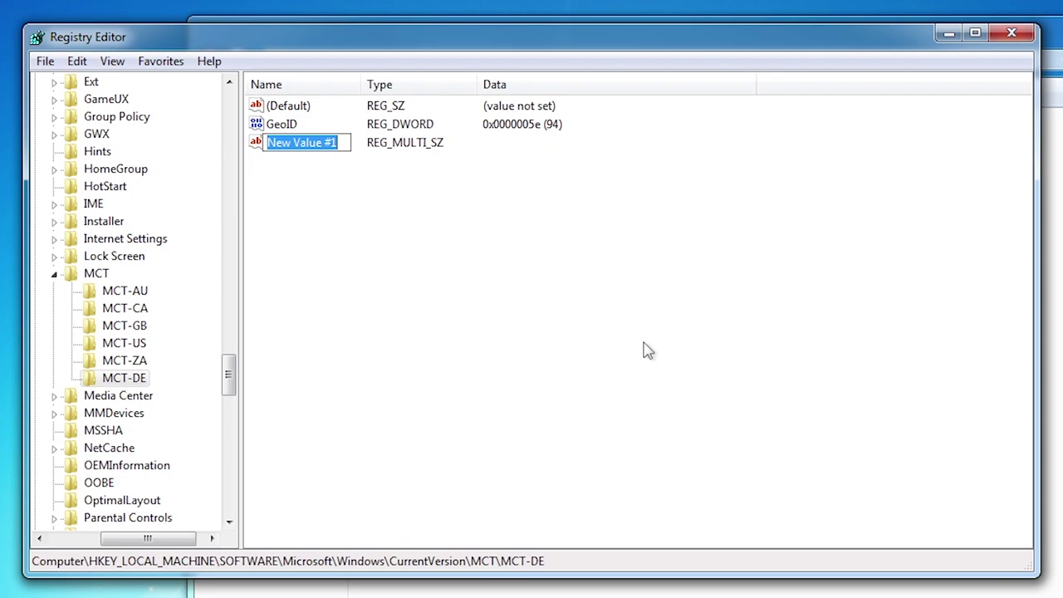
pyautogui.write('Theme')
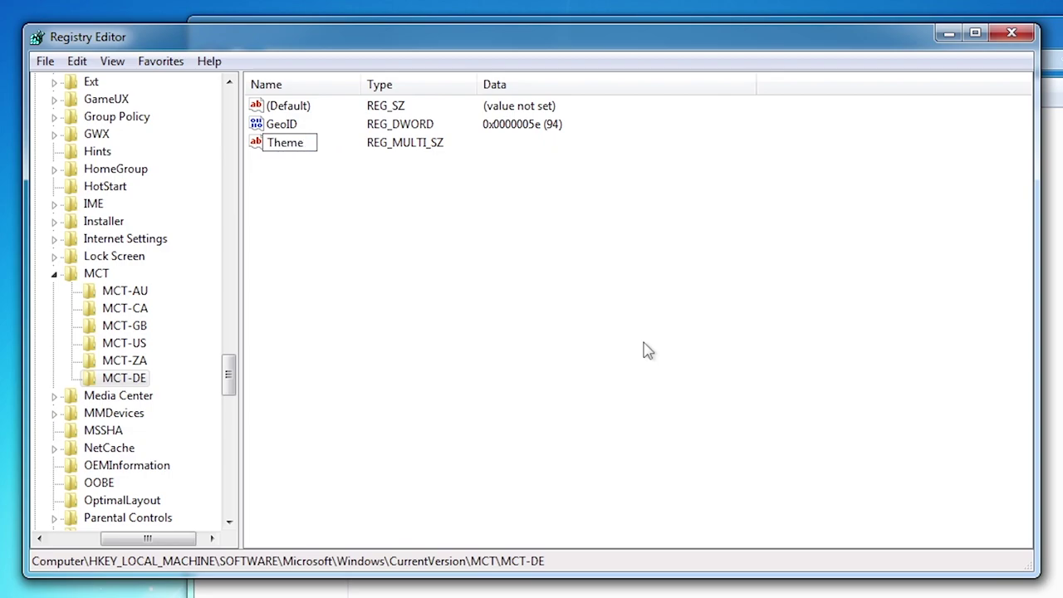
pyautogui.press('Return')
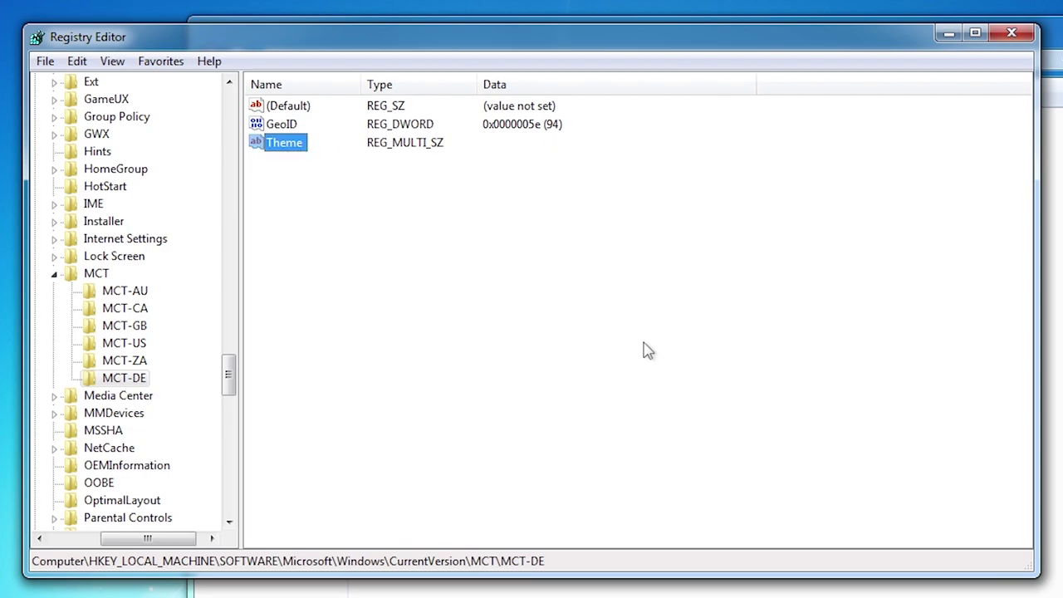
# Enter DE.theme as the Theme value's data.
pyautogui.doubleClick(304, 150)
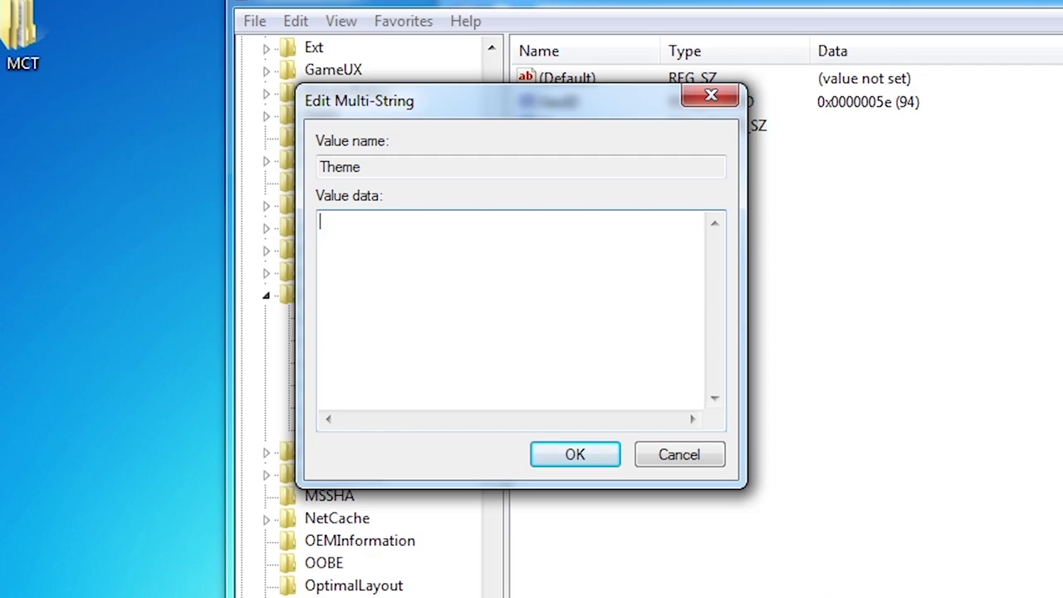
pyautogui.write('DE.theme')
pyautogui.click(592, 464)
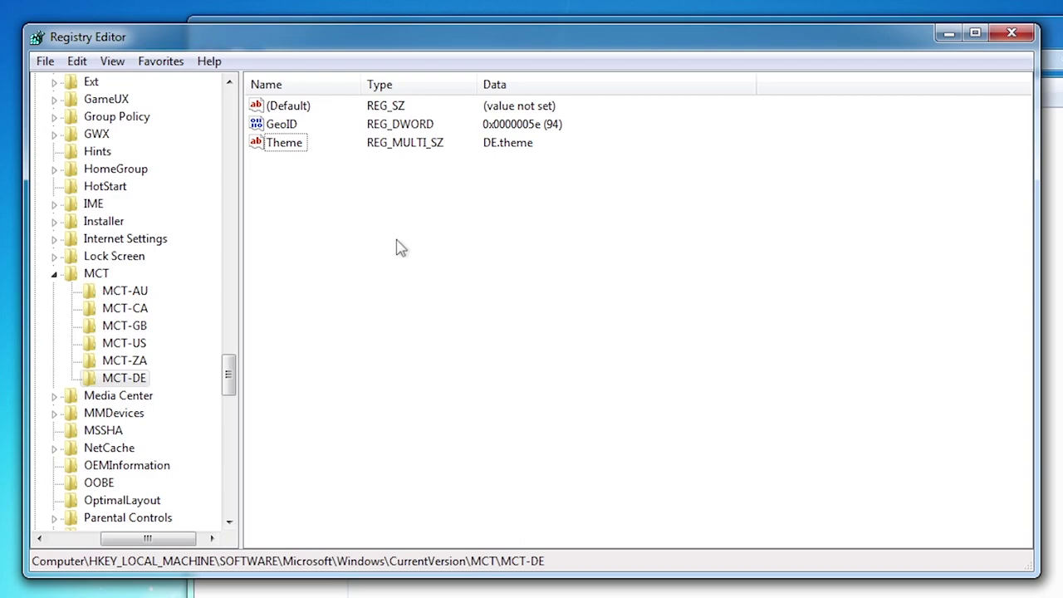
# Create a new Multi-String Value named Wallpaper under the MCT-DE key.
pyautogui.rightClick(399, 238)
pyautogui.moveTo(451, 251)
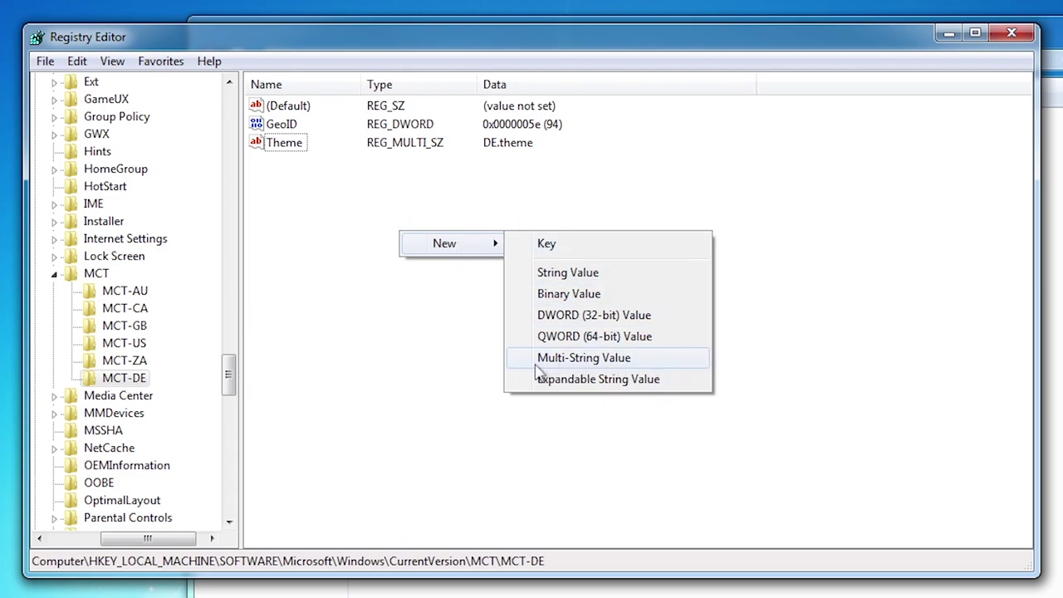
pyautogui.click(663, 362)
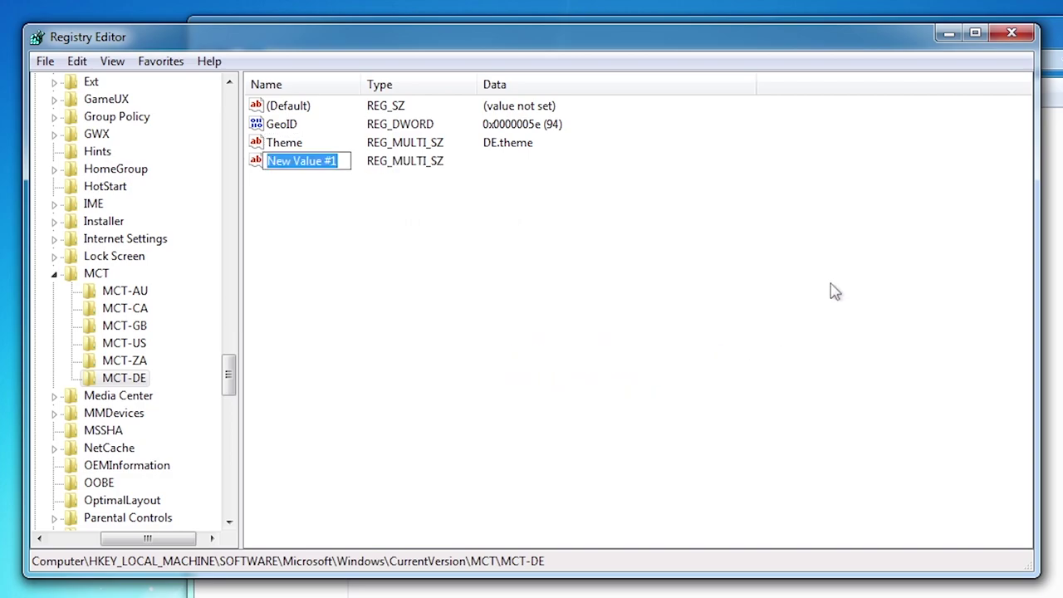
pyautogui.write('Wallpaper')
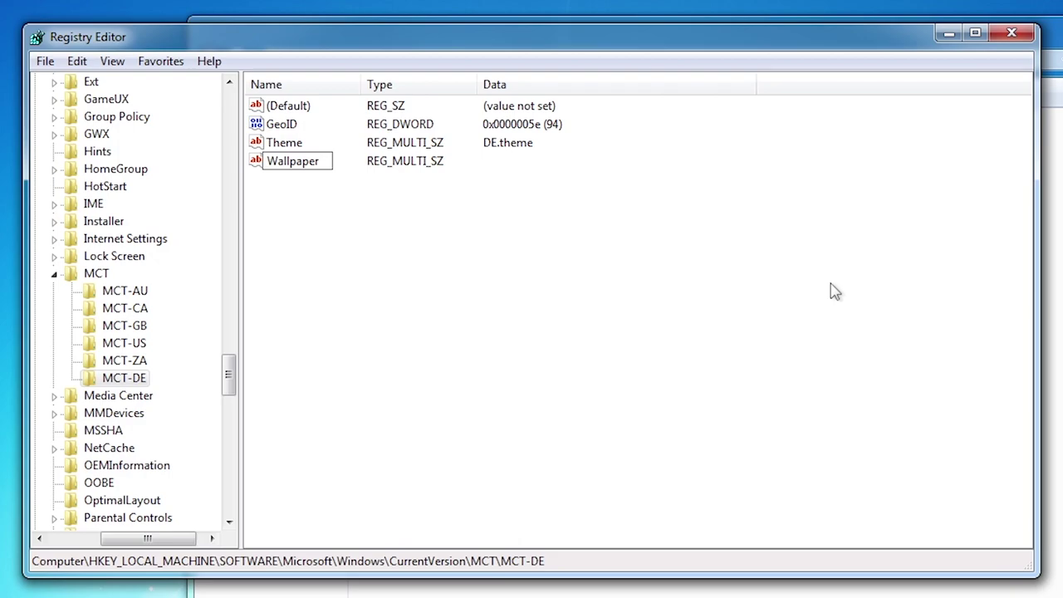
pyautogui.press('Return')
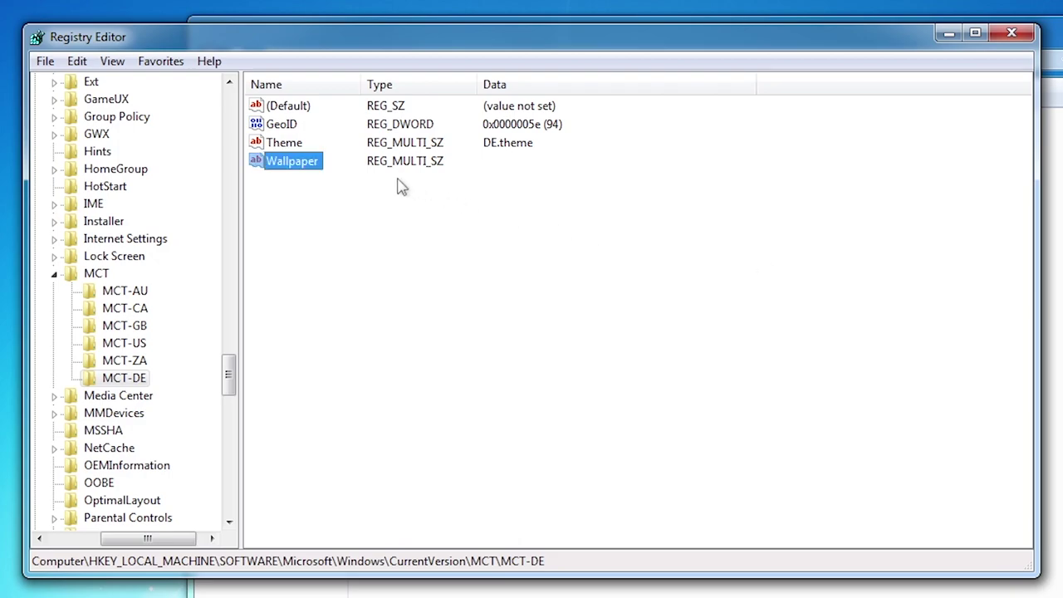
# Enter DE-wp1.jpg in Wallpaper, copy the DE-wp prefix, and paste it to form DE-wp2.jpg.
pyautogui.doubleClick(321, 170)
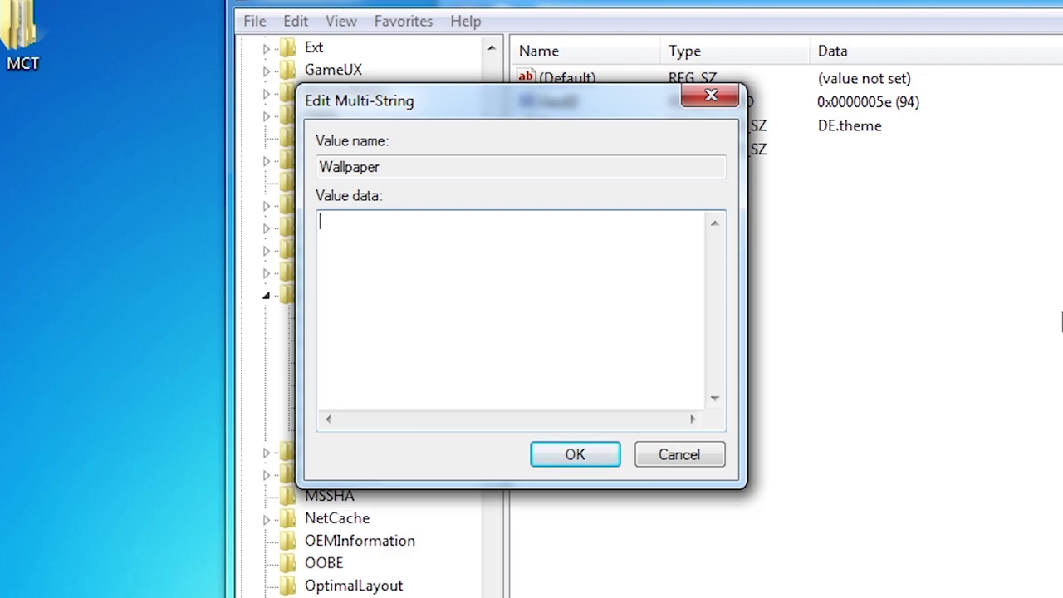
pyautogui.write('DE-wp1.jpg')
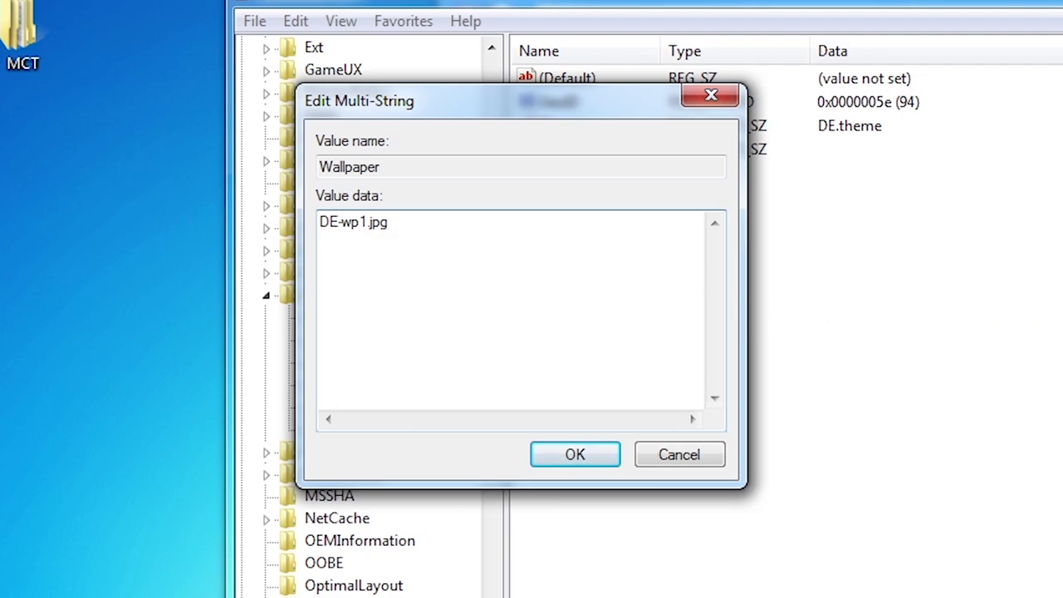
pyautogui.moveTo(363, 222); pyautogui.dragTo(317, 224)
pyautogui.rightClick(336, 222)
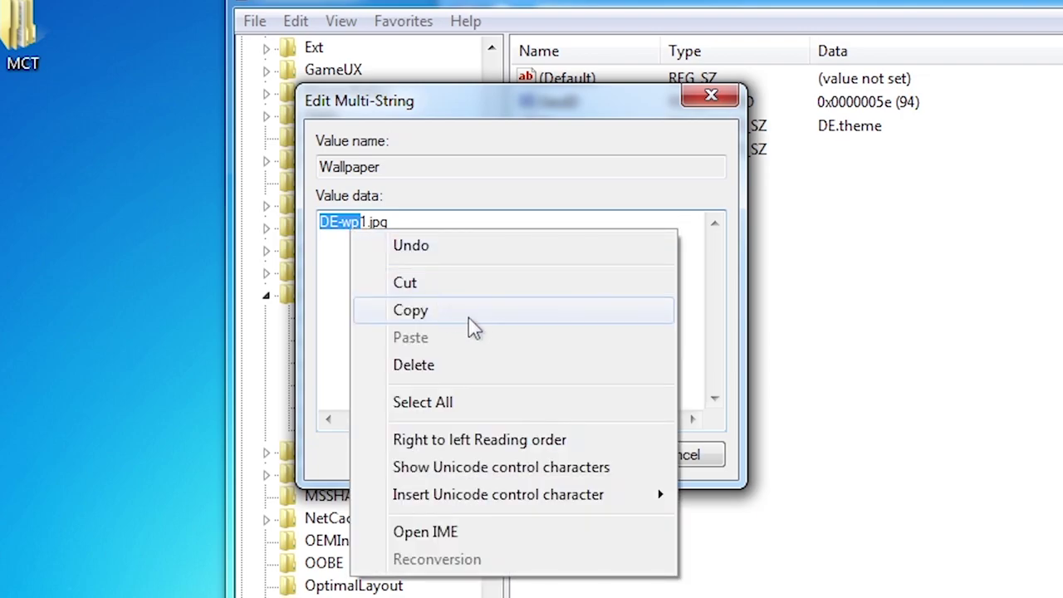
pyautogui.click(565, 309)
pyautogui.press('End')
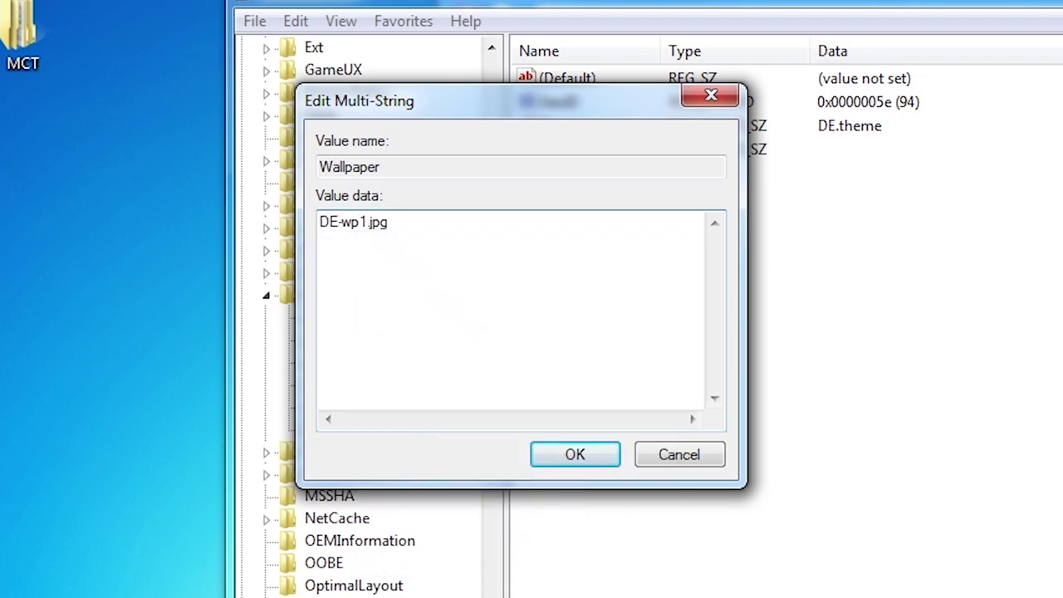
pyautogui.hotkey('ctrl', 'v')
pyautogui.write('2.jpg')
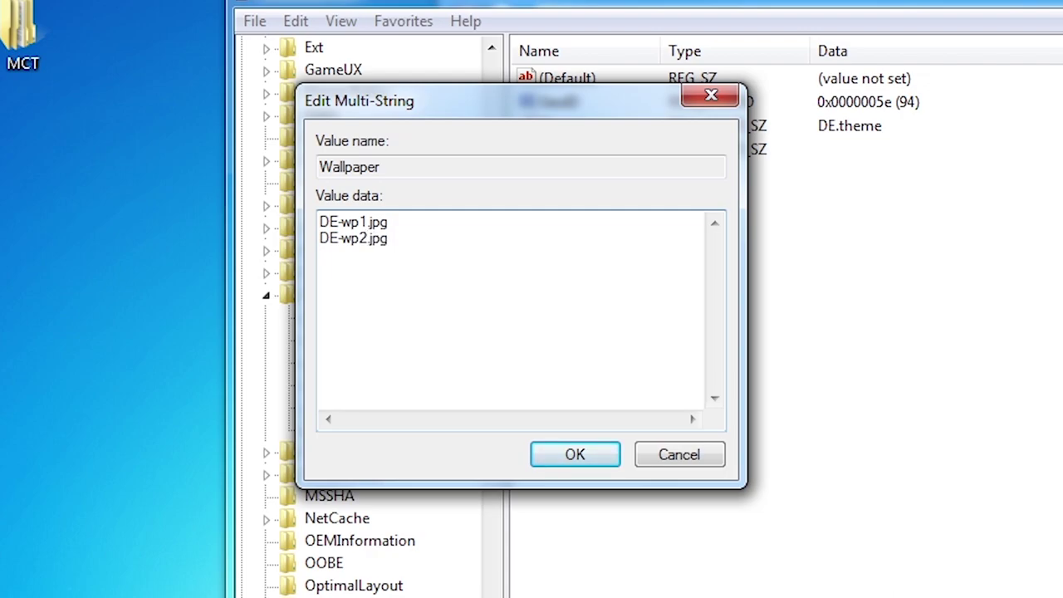
# Add DE-wp3.jpg, DE-wp4.jpg, DE-wp5.jpg and DE-wp6.jpg on separate lines.
pyautogui.press('Return')
pyautogui.write('DE-wp3.jpg')
pyautogui.press('Return')
pyautogui.write('DE-wp4.jpg')
pyautogui.press('Return')
pyautogui.write('DE-wp5.jpg')
pyautogui.press('Return')
pyautogui.write('DE-wp6.jpg')
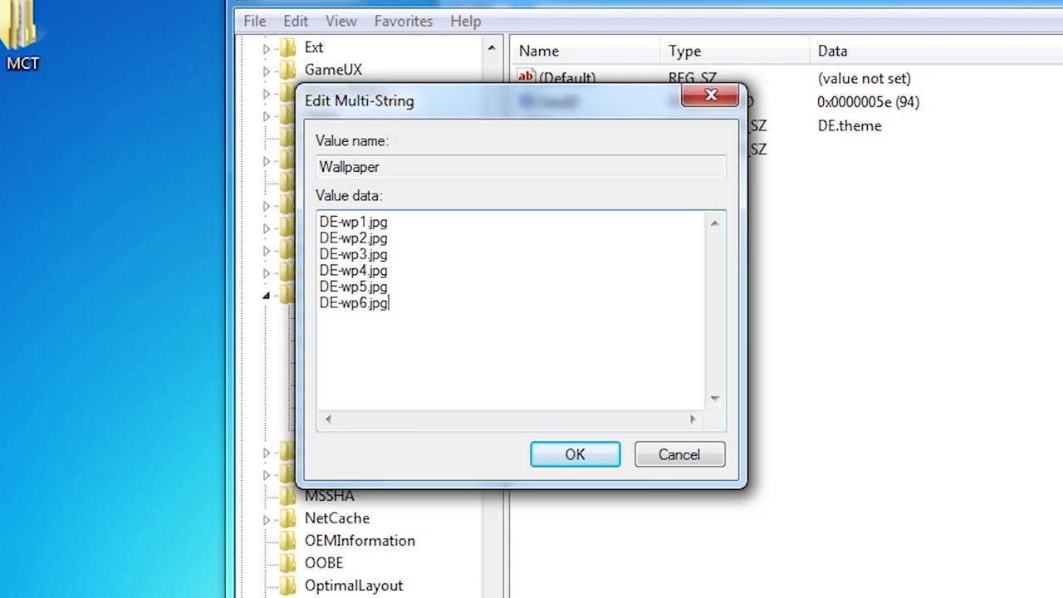
# Save the six Wallpaper entries and search the Start Menu for region.
pyautogui.click(596, 464)
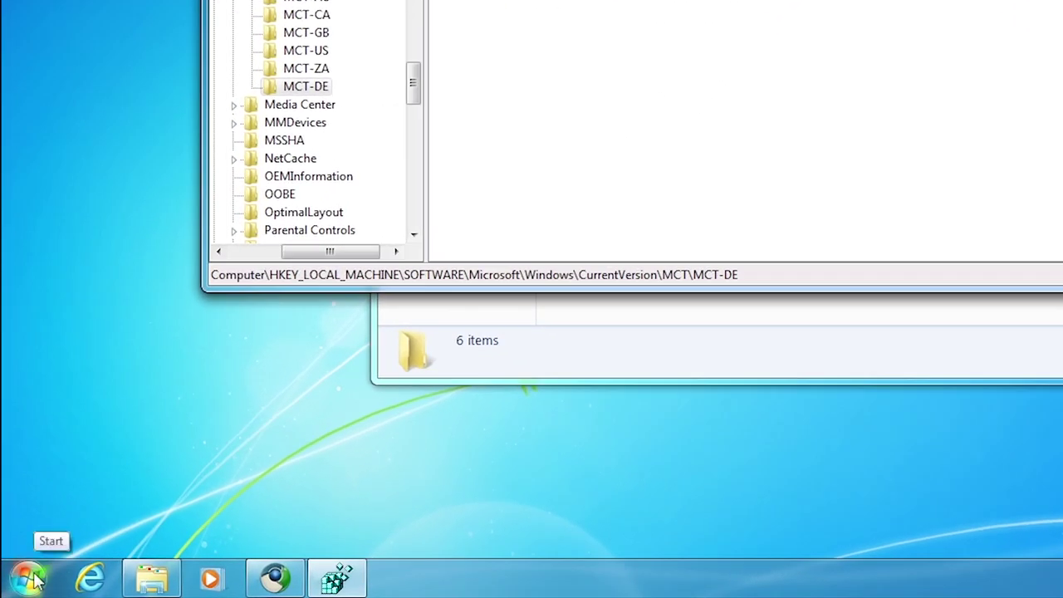
pyautogui.click(30, 578)
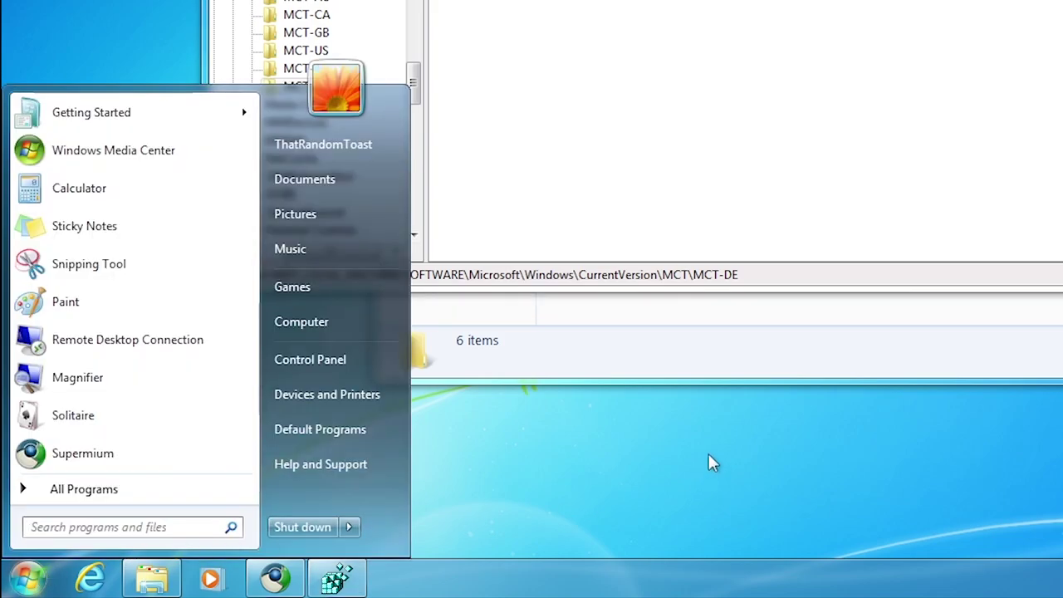
pyautogui.write('region')
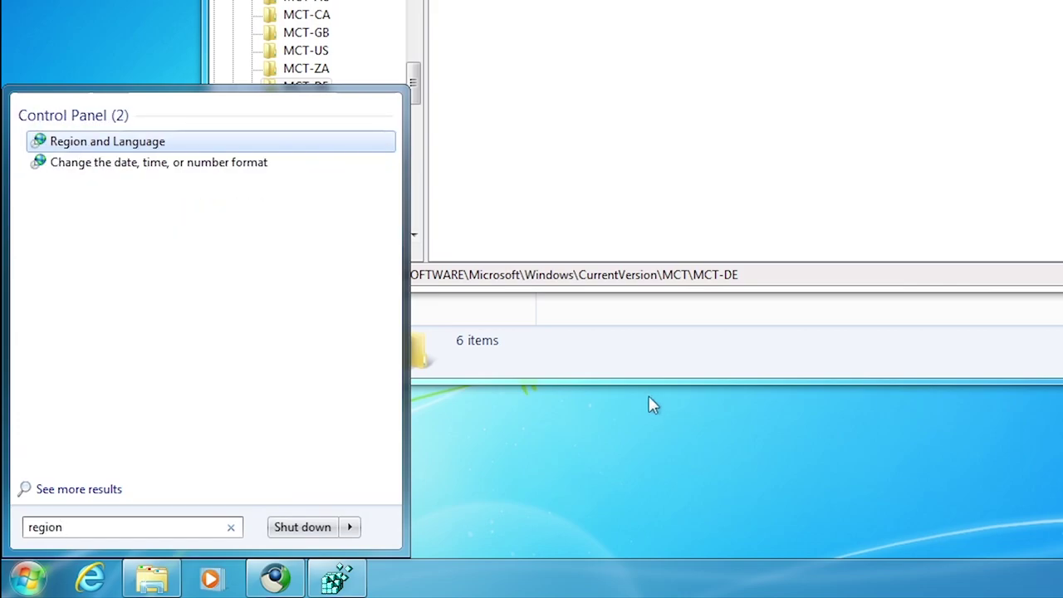
# Change the current location from United Kingdom to Germany and apply it.
pyautogui.click(195, 144)
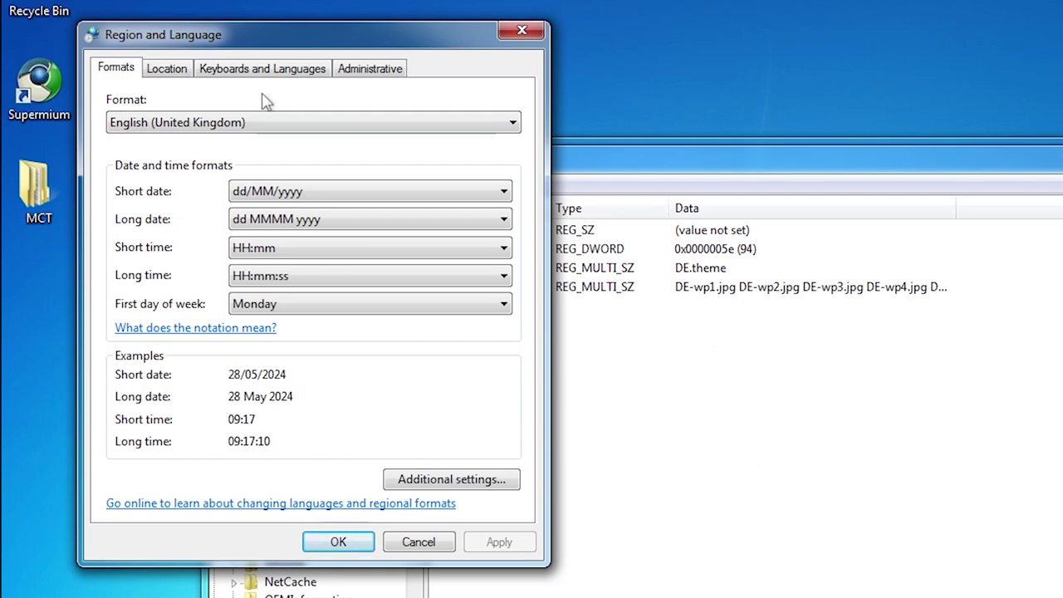
pyautogui.click(175, 75)
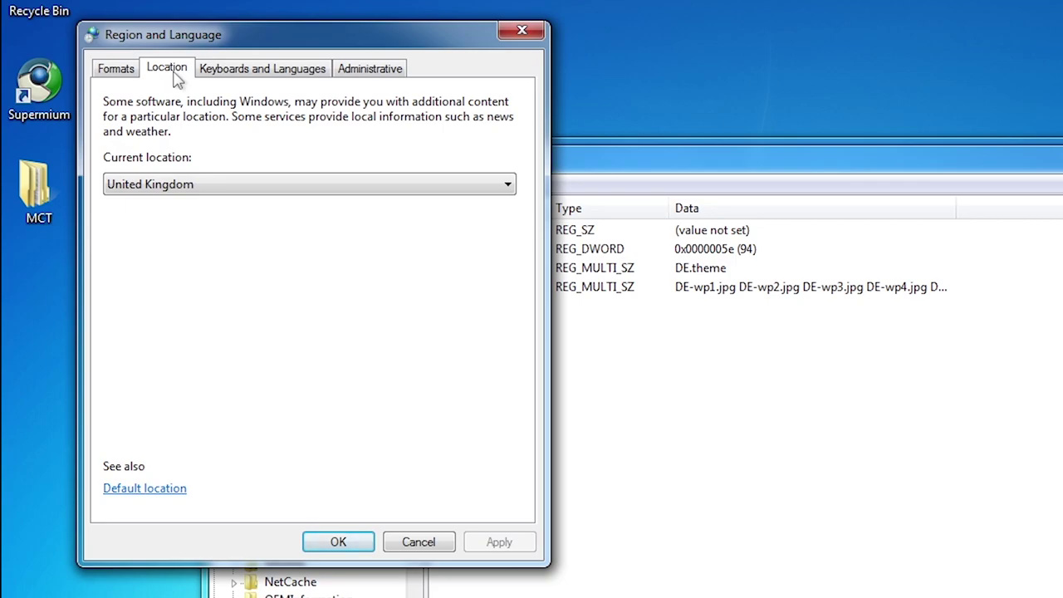
pyautogui.click(332, 189)
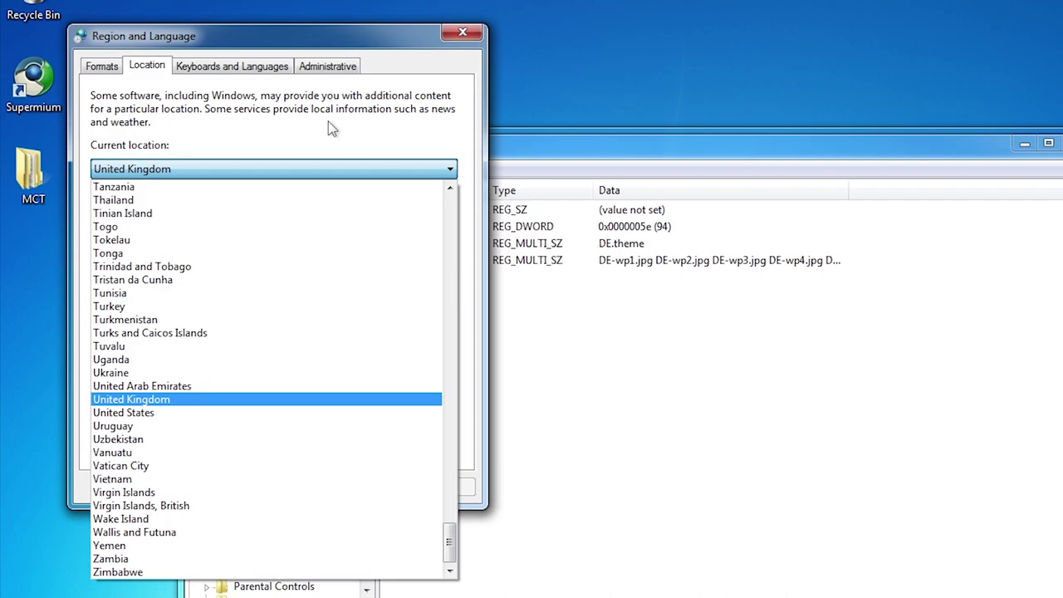
pyautogui.press('g')
pyautogui.press('g')
pyautogui.press('g')
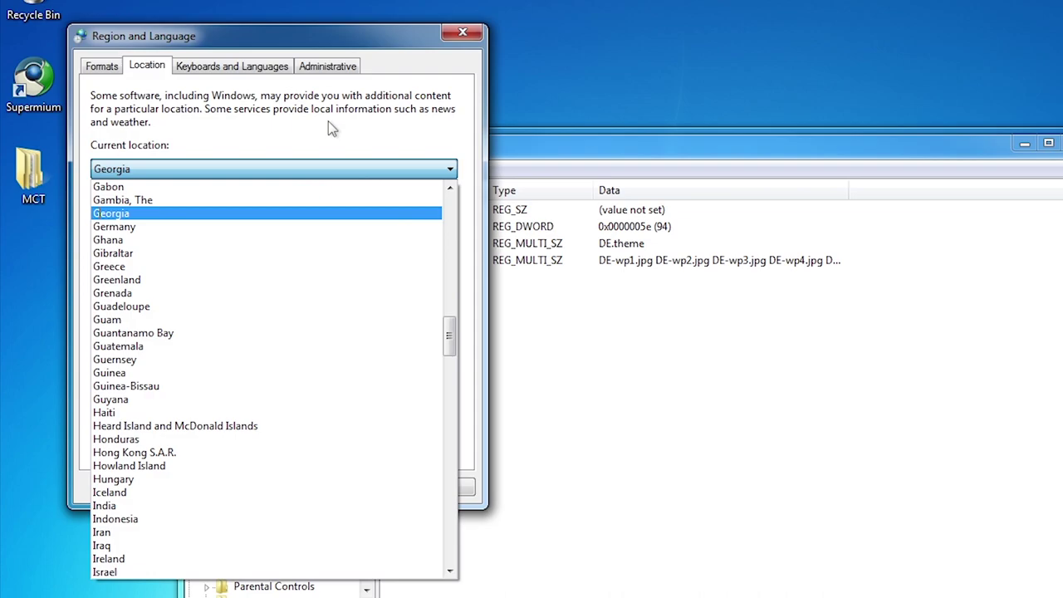
pyautogui.press('g')
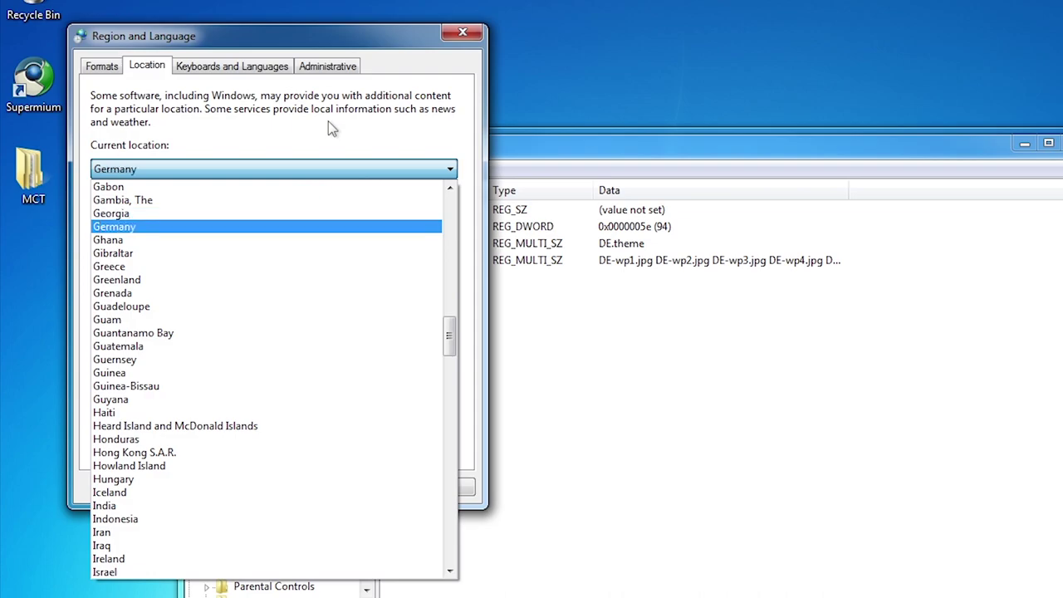
pyautogui.press('Return')
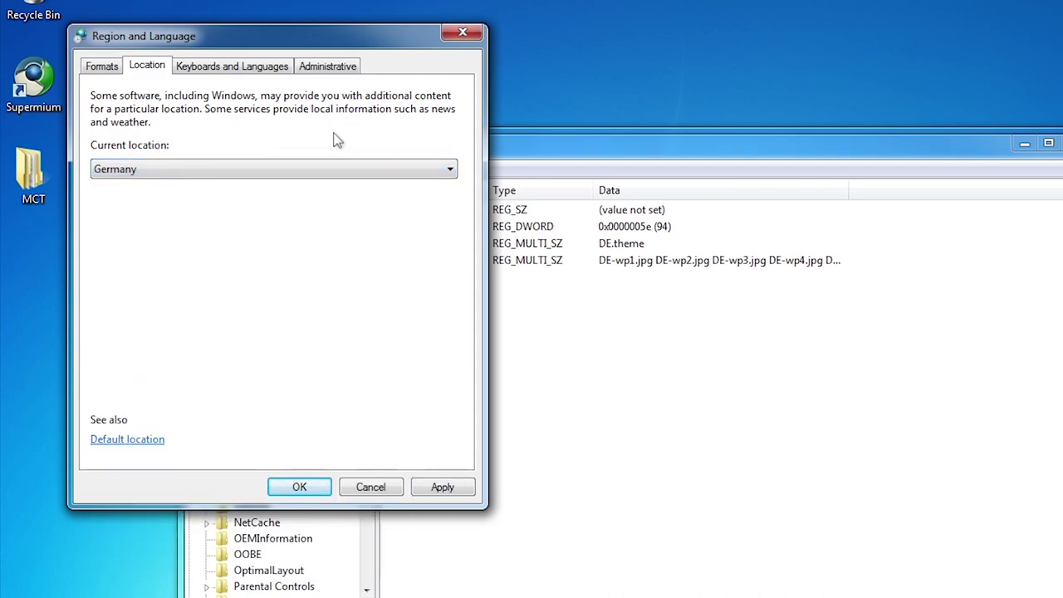
pyautogui.click(467, 489)
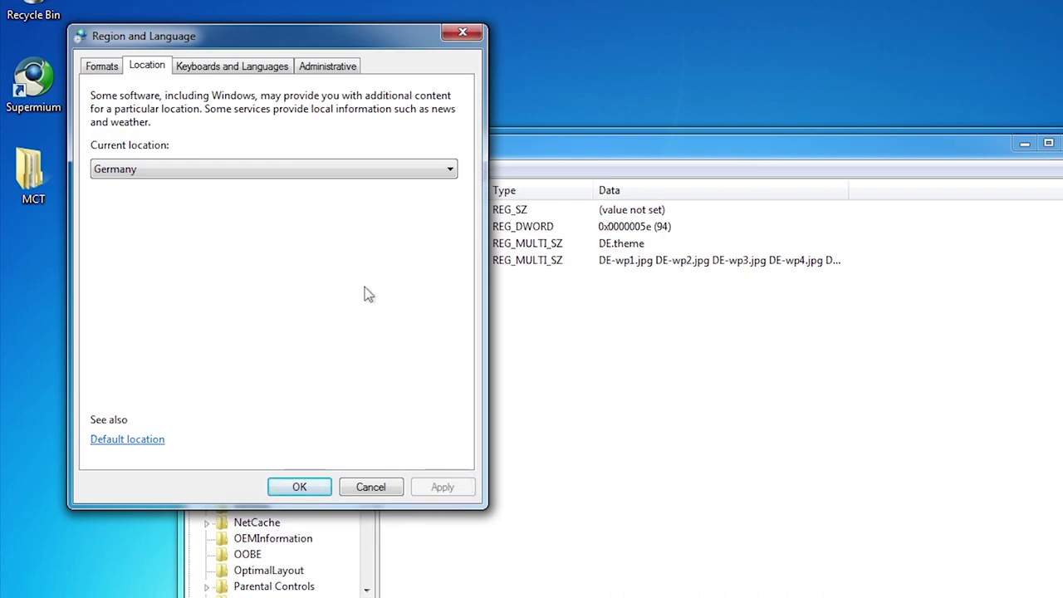
# Minimize the Registry and folder windows, then close Region and Language with OK.
pyautogui.click(1024, 144)
pyautogui.press('super+Down')
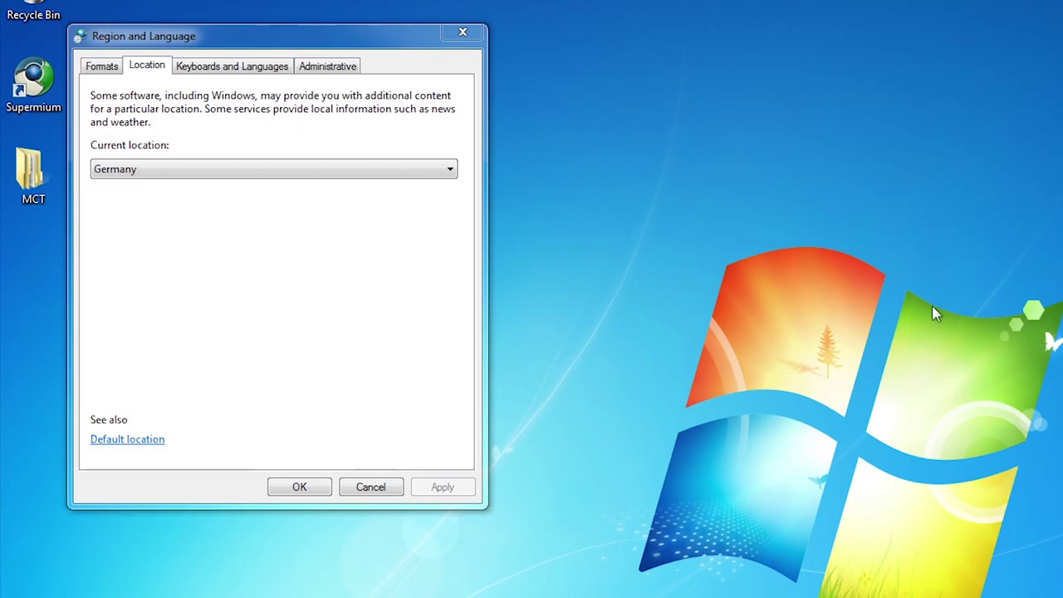
pyautogui.click(306, 490)
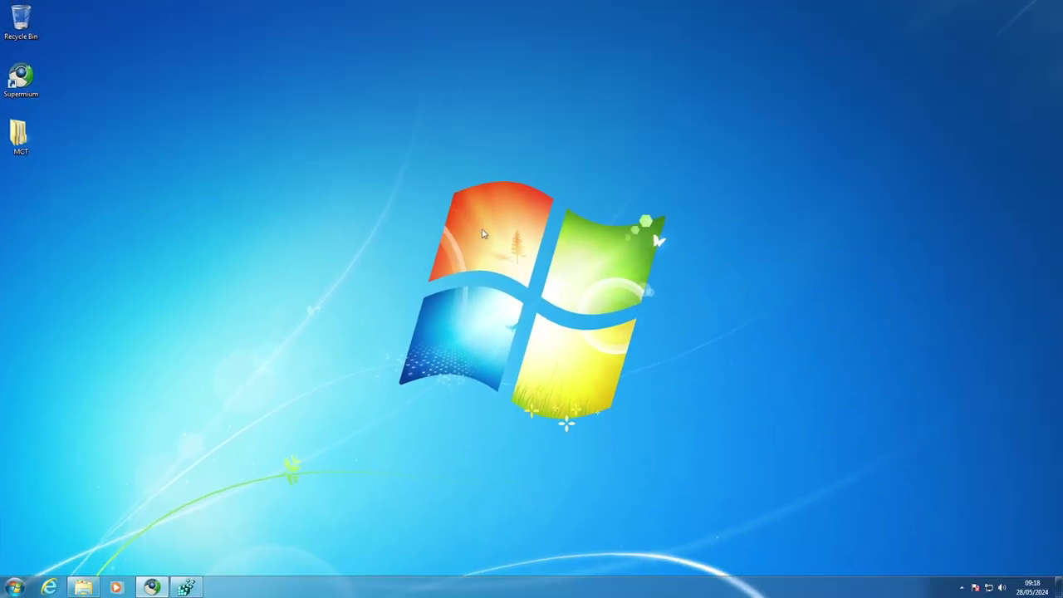
# Apply the Germany theme from the desktop's Personalization settings.
pyautogui.rightClick(483, 231)
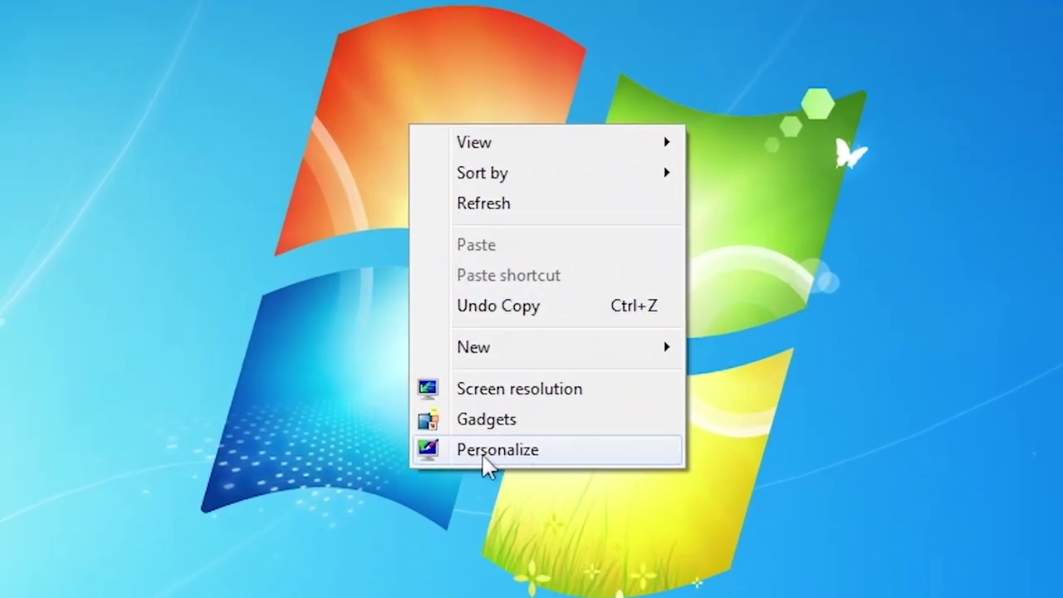
pyautogui.click(595, 460)
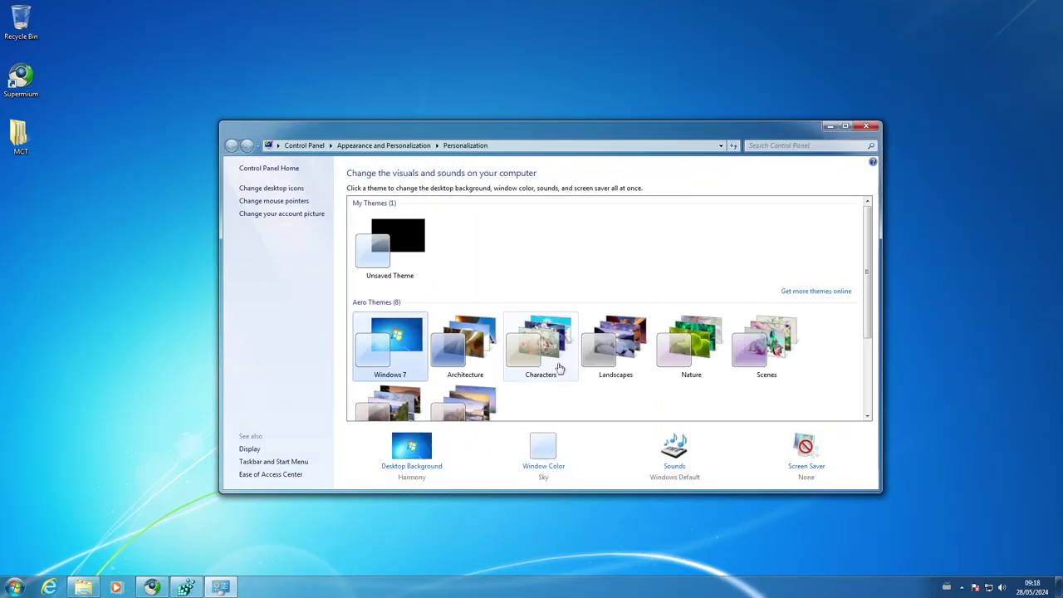
pyautogui.scroll(-1, 572, 259)
pyautogui.scroll(-1, 575, 256)
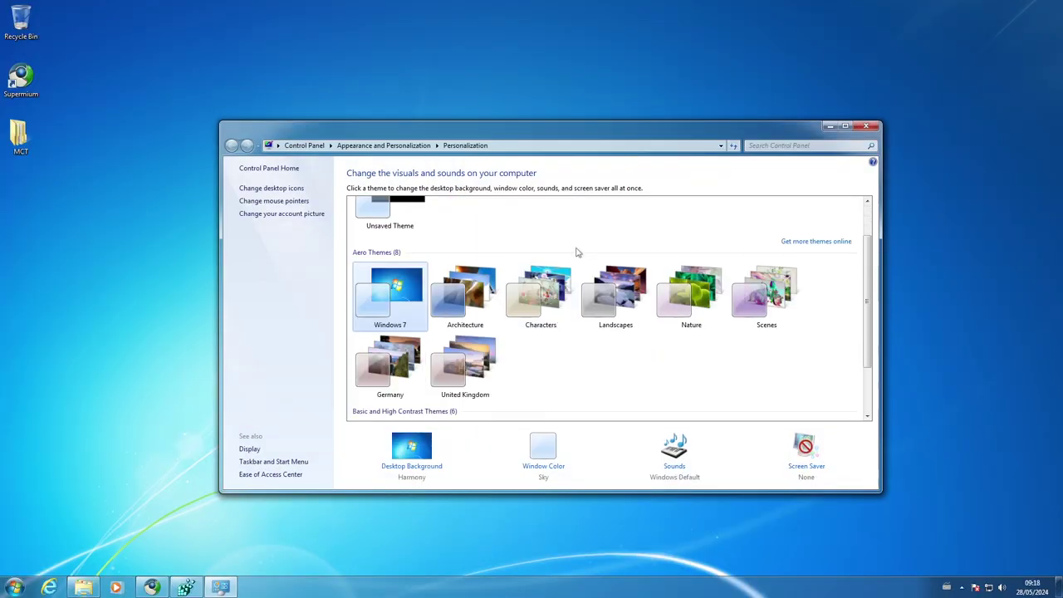
pyautogui.scroll(1, 580, 234)
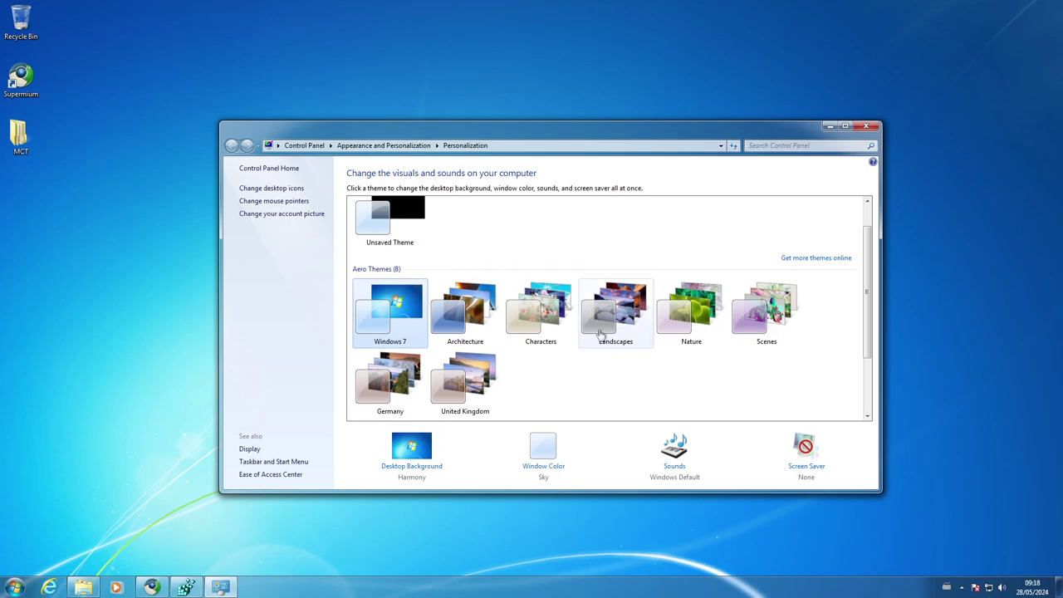
pyautogui.click(407, 395)
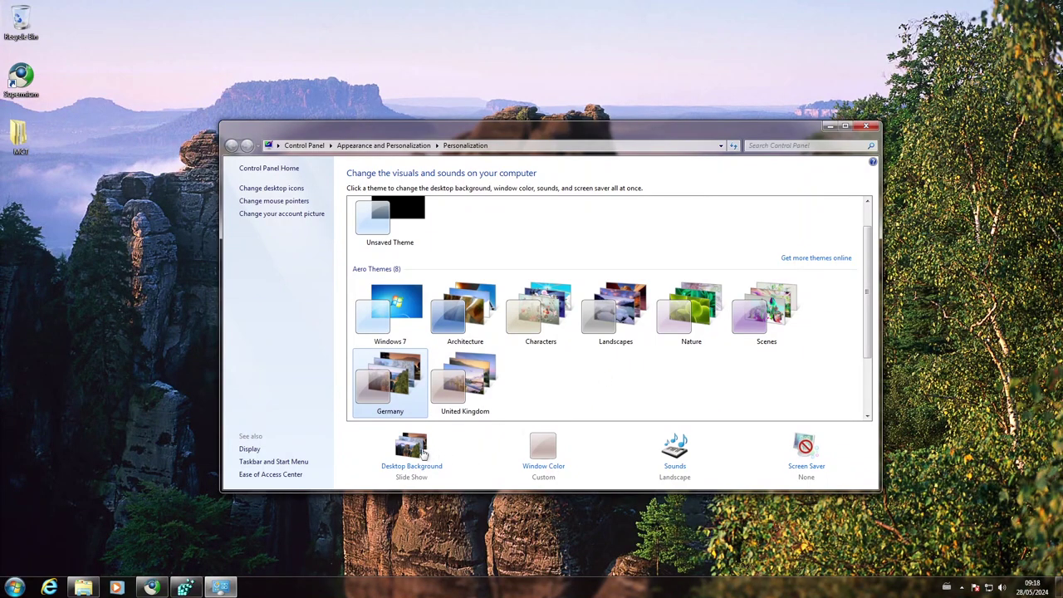
# Check that Desktop Background runs the slide show, cancel without changes, and minimize Personalization.
pyautogui.click(423, 455)
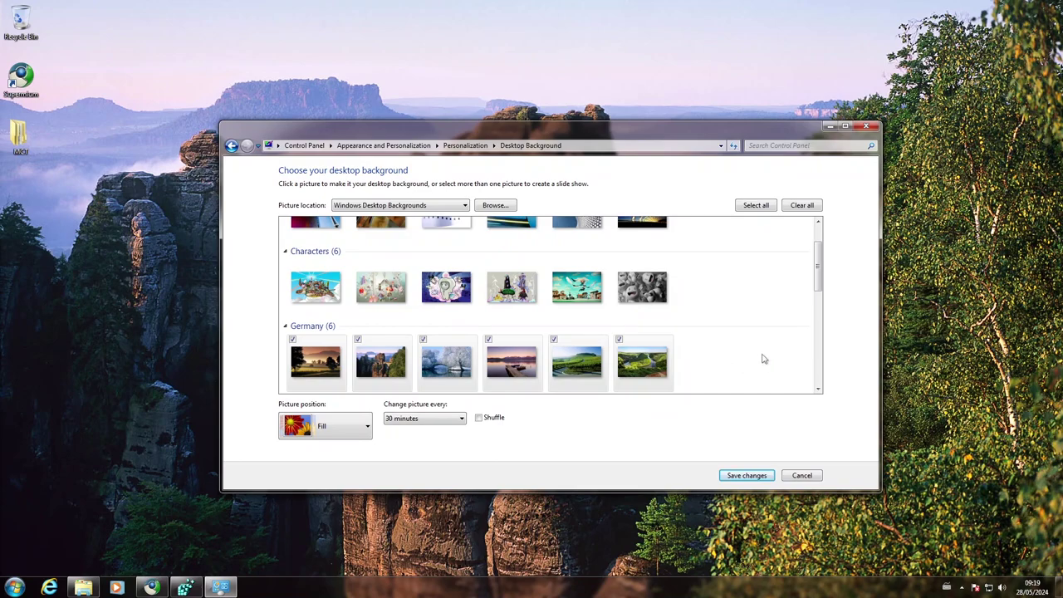
pyautogui.click(802, 478)
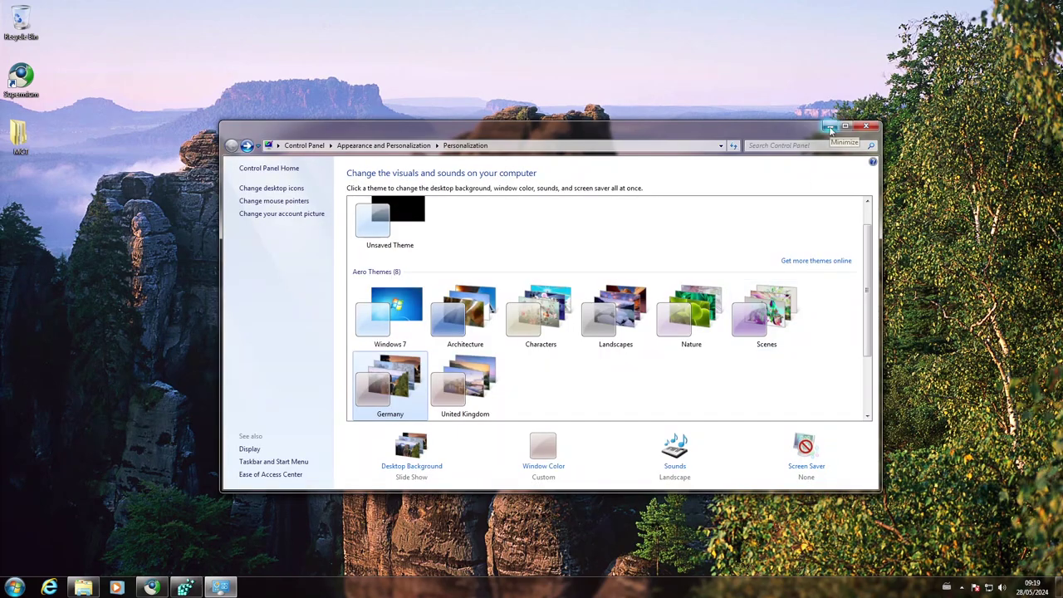
pyautogui.click(831, 127)
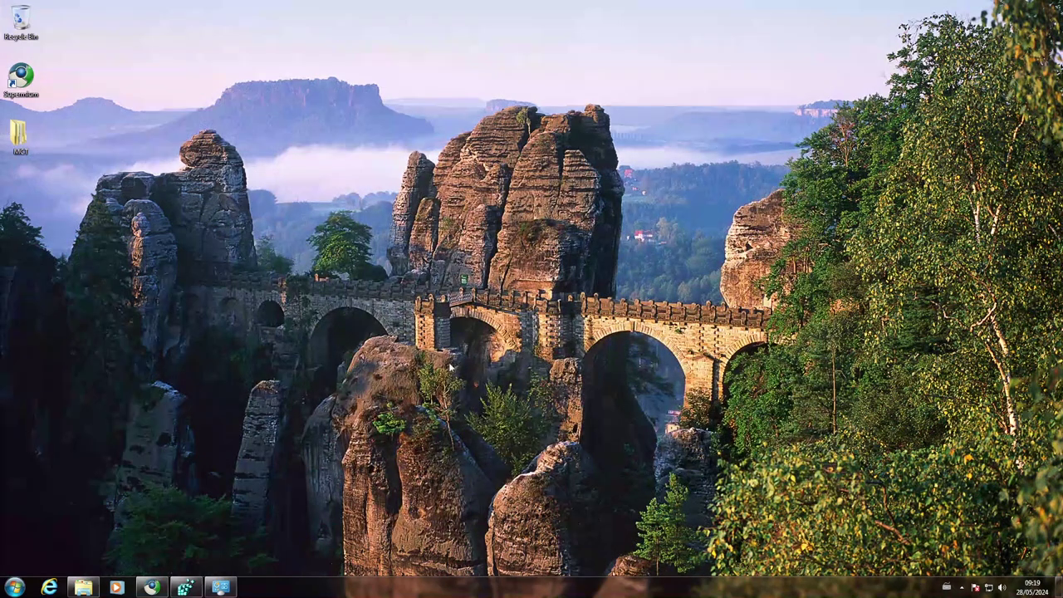
# Advance the wallpaper six times: snowy bridge, boat lake, vineyards, river bend, misty field, rock bridge.
pyautogui.rightClick(472, 227)
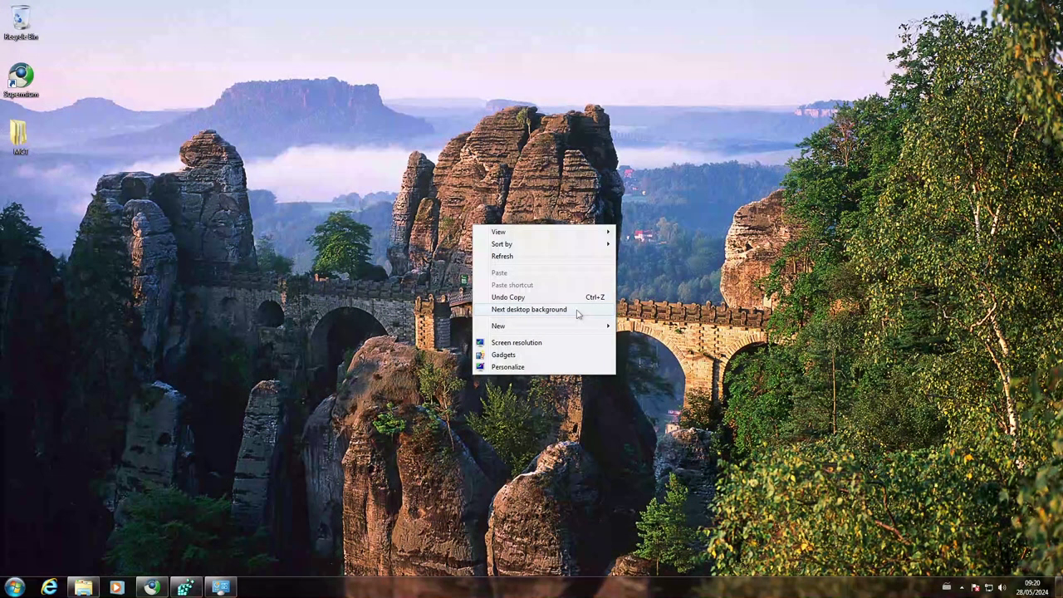
pyautogui.click(576, 311)
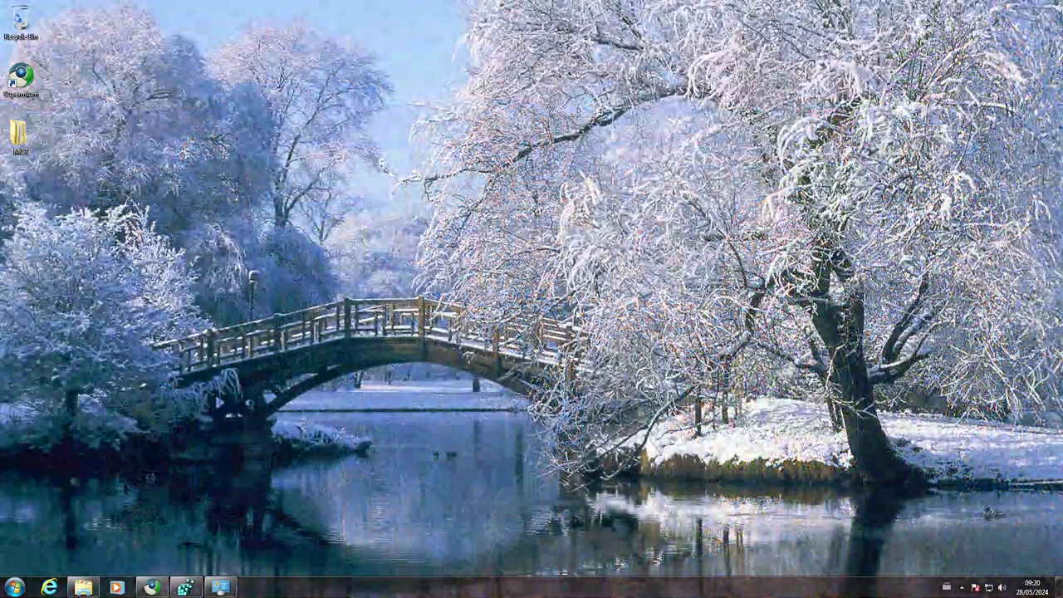
pyautogui.rightClick(462, 220)
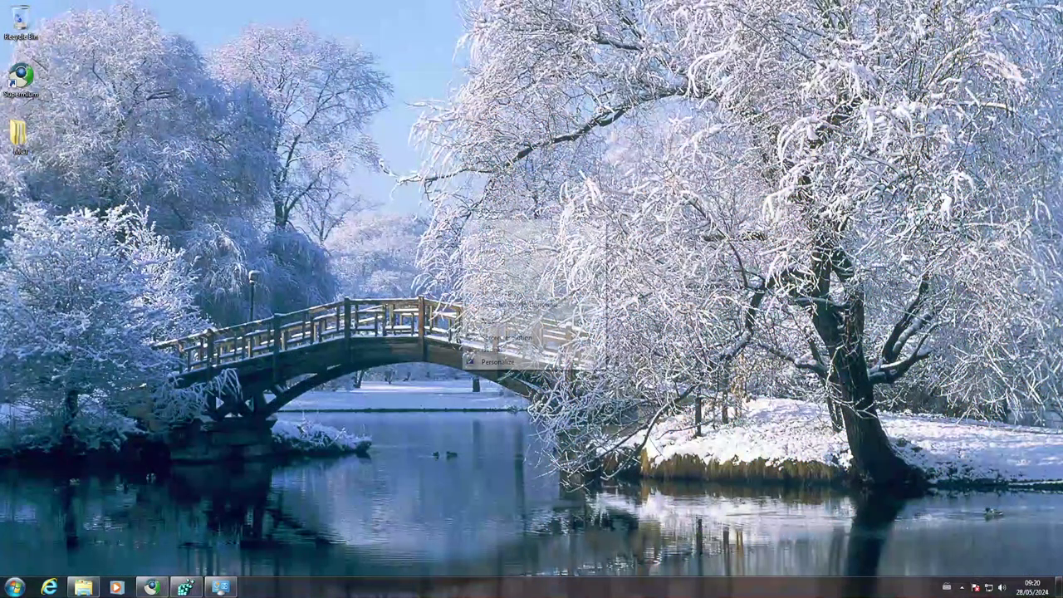
pyautogui.click(573, 309)
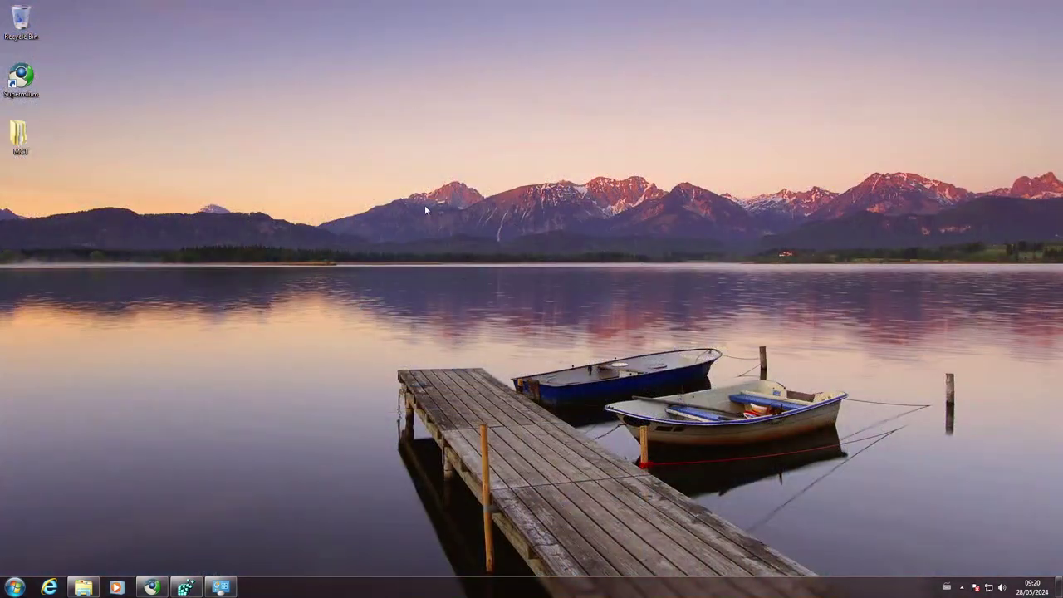
pyautogui.rightClick(424, 204)
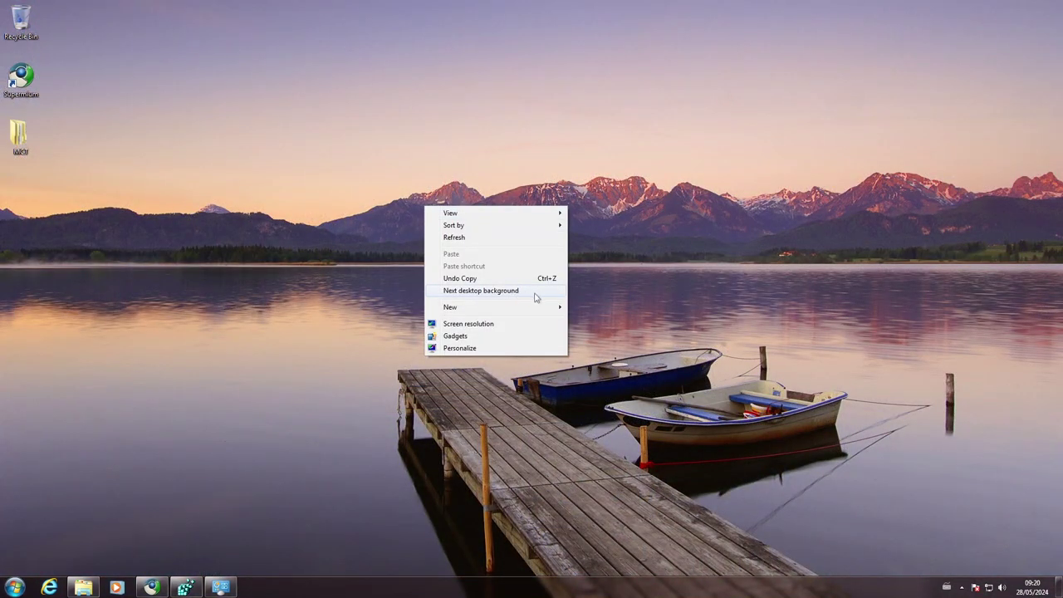
pyautogui.click(534, 292)
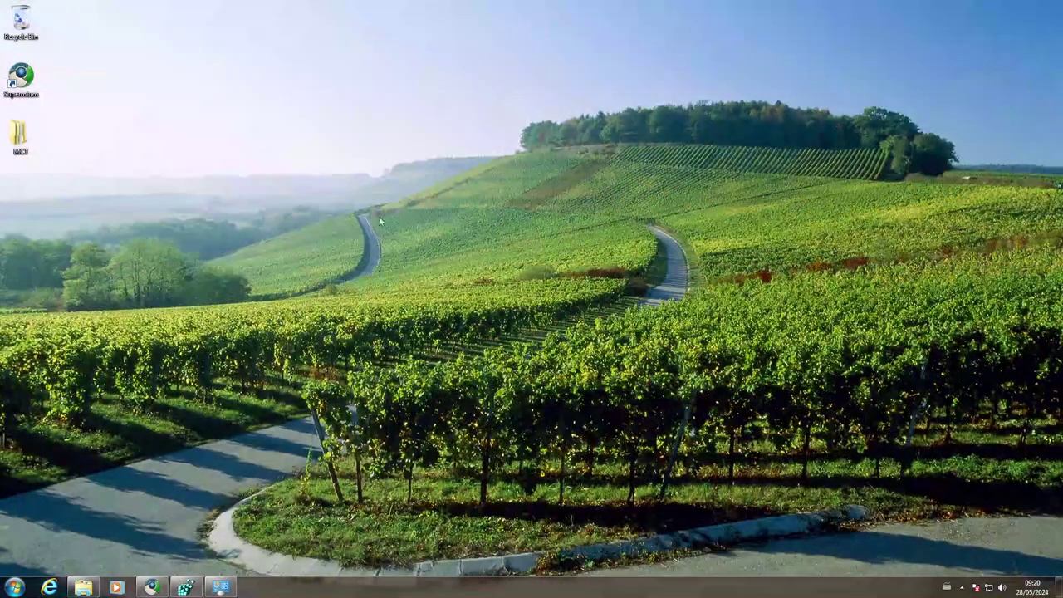
pyautogui.rightClick(429, 214)
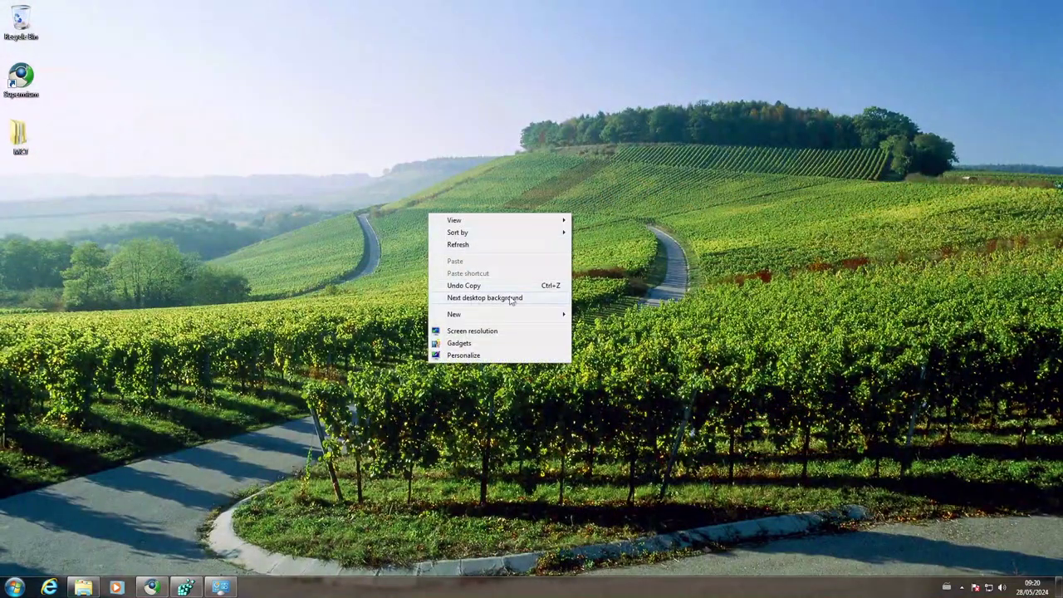
pyautogui.click(529, 299)
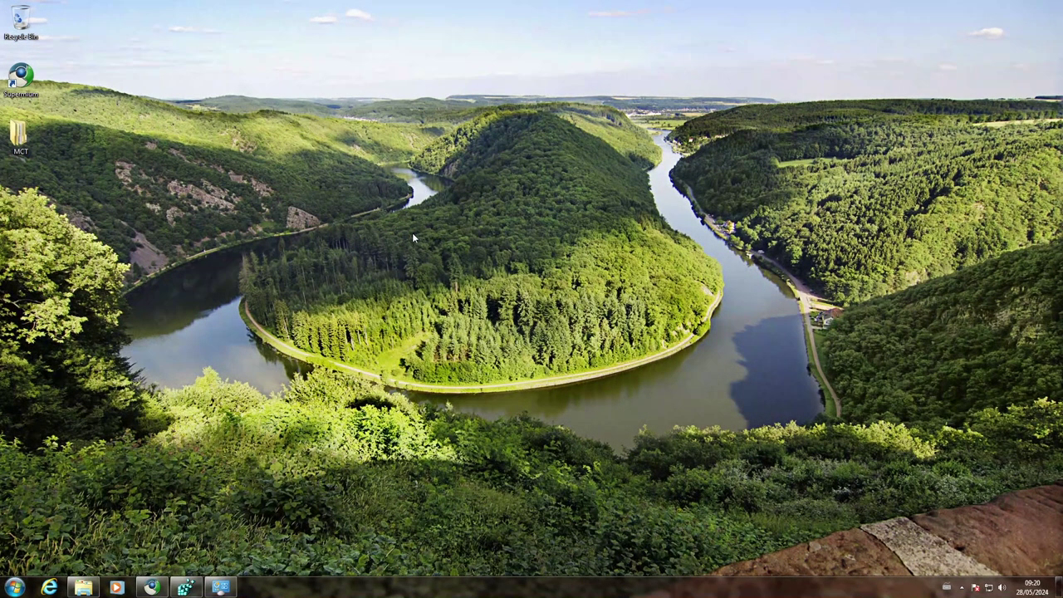
pyautogui.rightClick(413, 235)
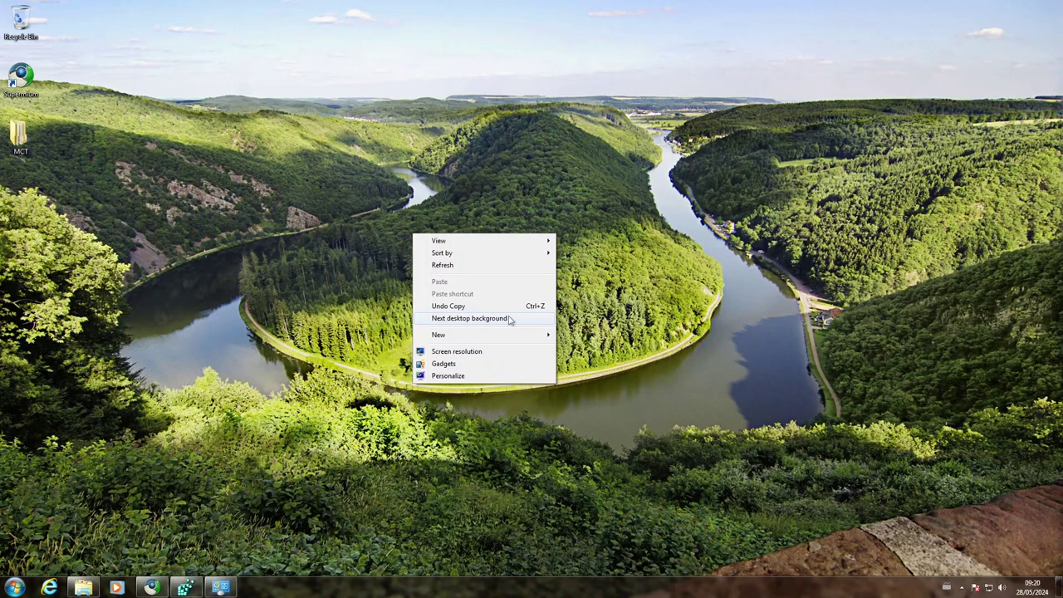
pyautogui.click(510, 321)
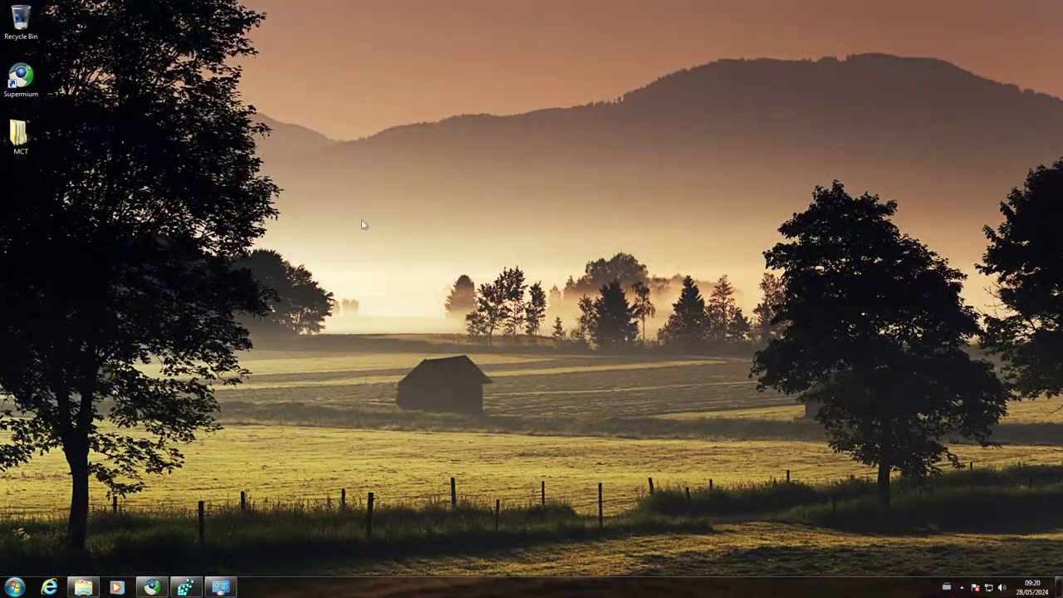
pyautogui.rightClick(451, 250)
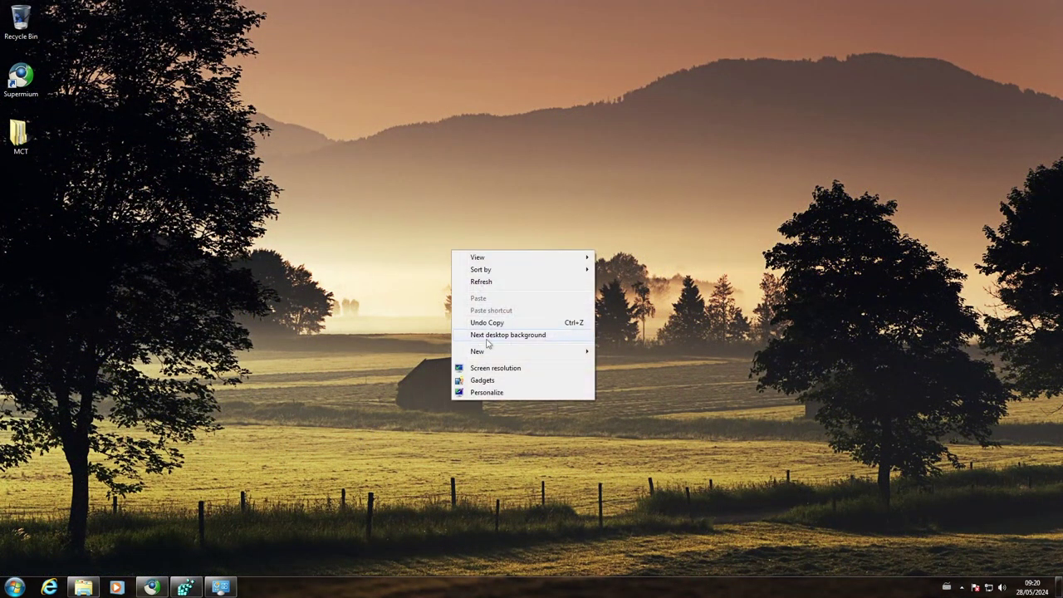
pyautogui.click(543, 337)
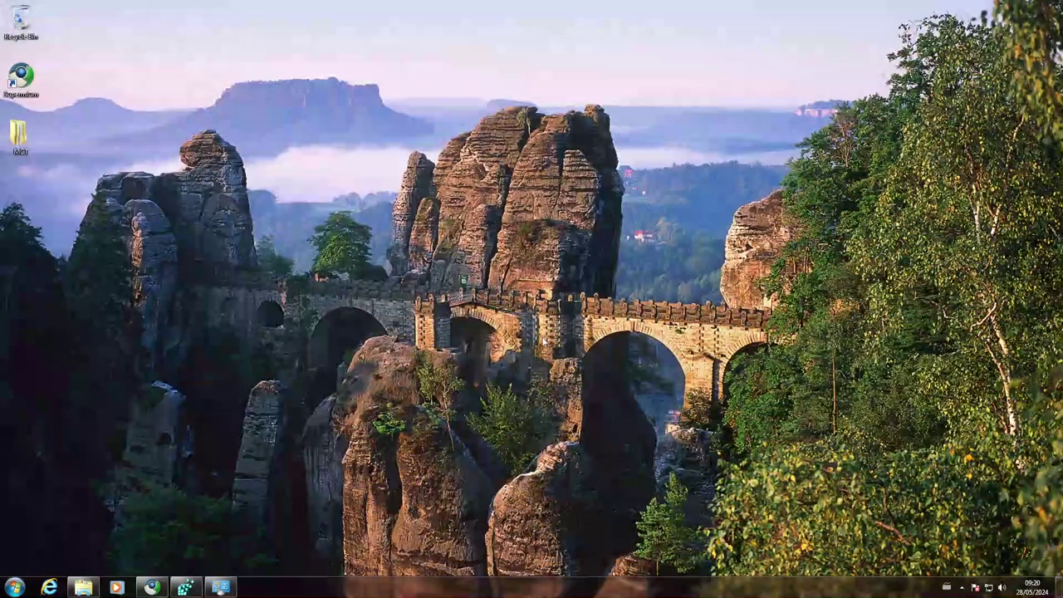